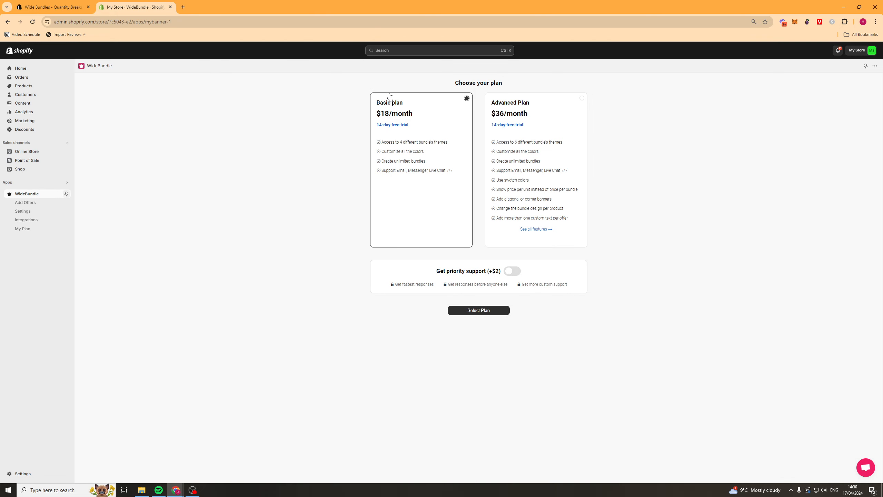
Subscribe to the $36/month Advanced Plan, approve the charge, and answer the referral survey with Instagram.
{"action": "left_click", "coordinate": [546, 110]}
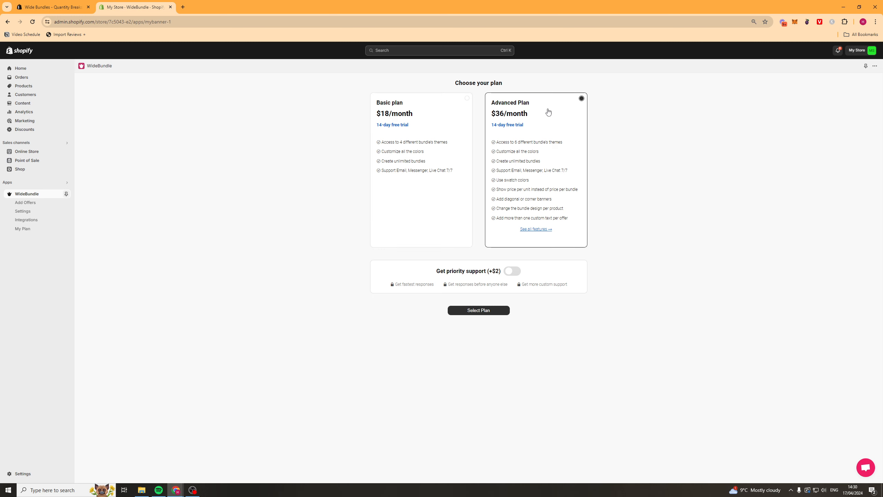
{"action": "left_click", "coordinate": [485, 311]}
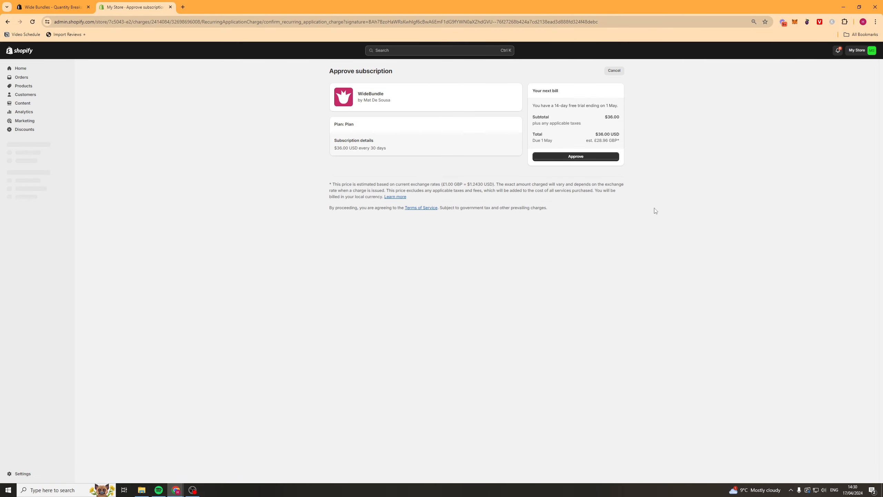
{"action": "left_click", "coordinate": [575, 156]}
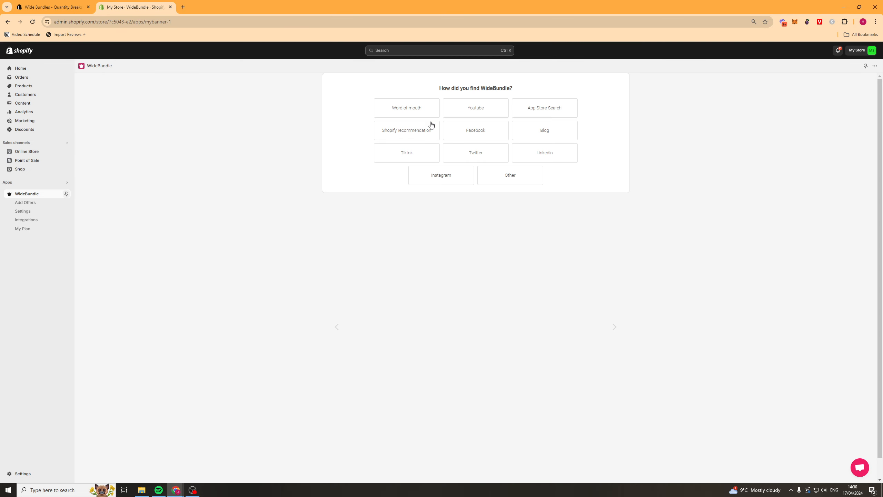
{"action": "left_click", "coordinate": [509, 183]}
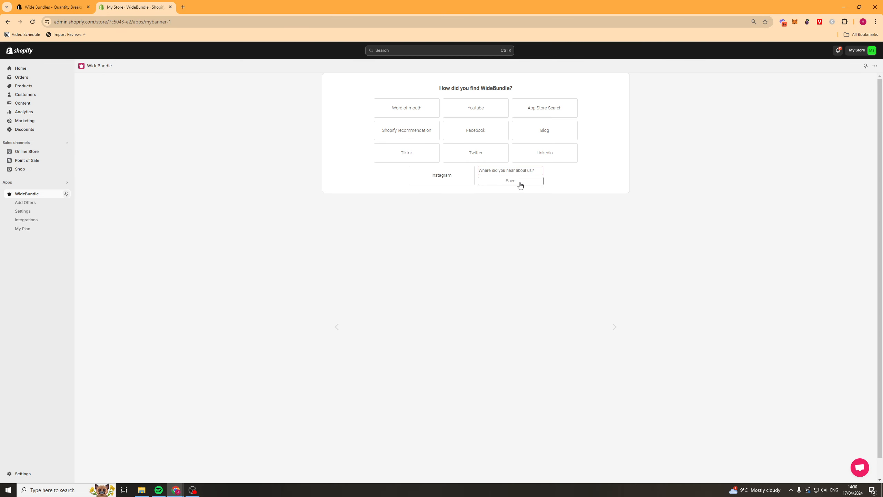
{"action": "left_click", "coordinate": [451, 178]}
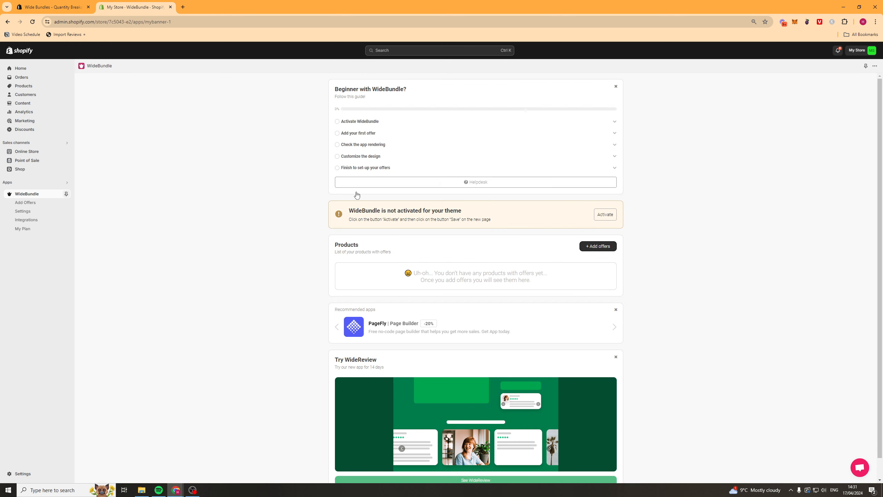
Activate the WideBundle app embed in the theme with Revy Bundle Script turned off, save, and reload the activation status.
{"action": "left_click", "coordinate": [601, 218]}
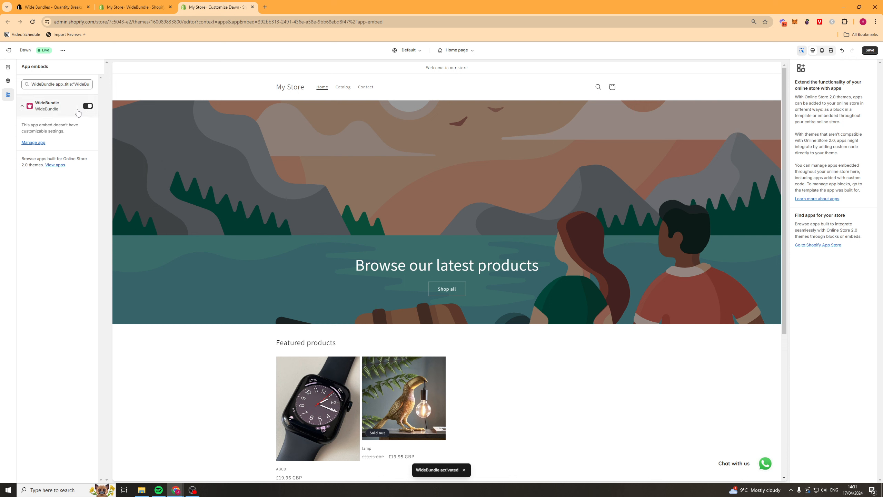
{"action": "triple_click", "coordinate": [77, 85]}
{"action": "key", "text": "BackSpace"}
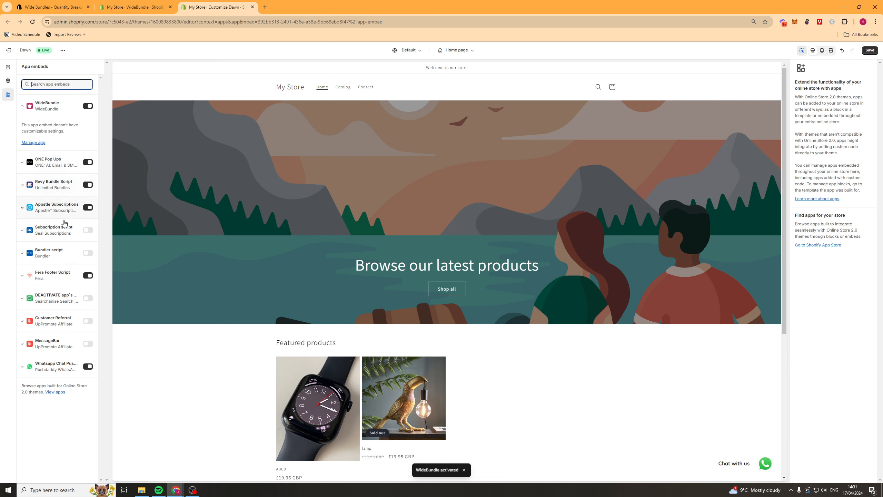
{"action": "left_click", "coordinate": [88, 185]}
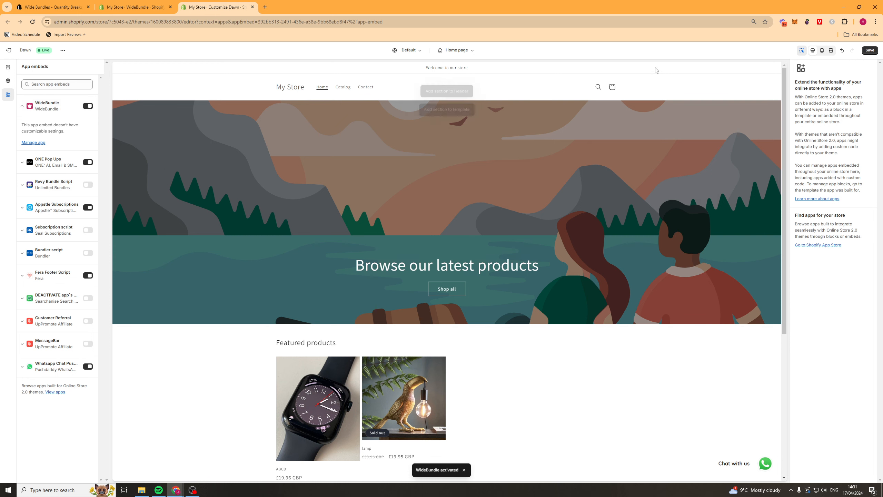
{"action": "left_click", "coordinate": [875, 52]}
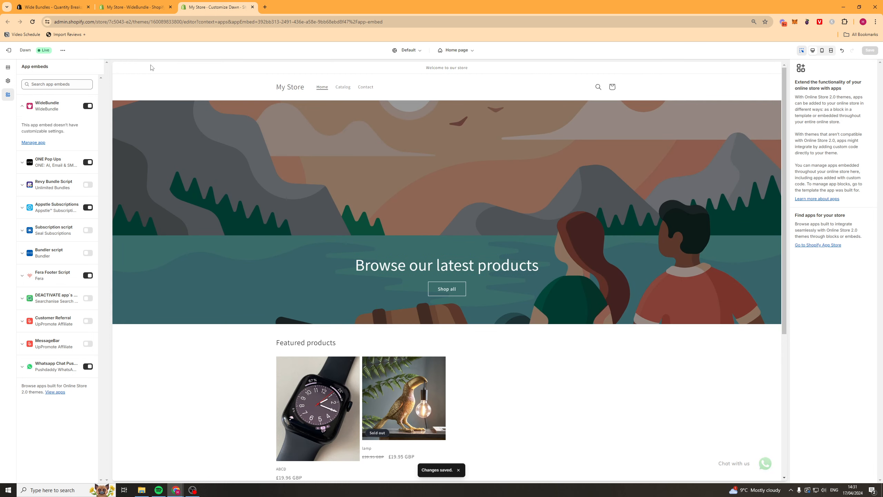
{"action": "left_click", "coordinate": [138, 9]}
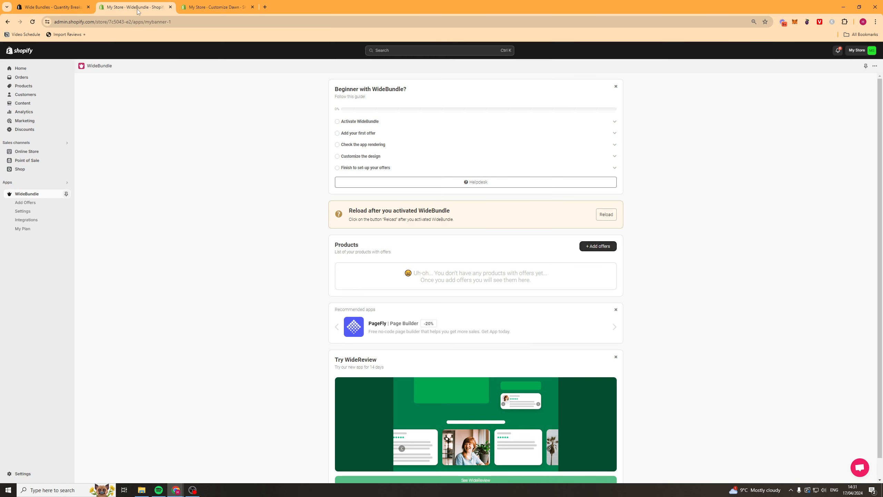
{"action": "left_click", "coordinate": [612, 216]}
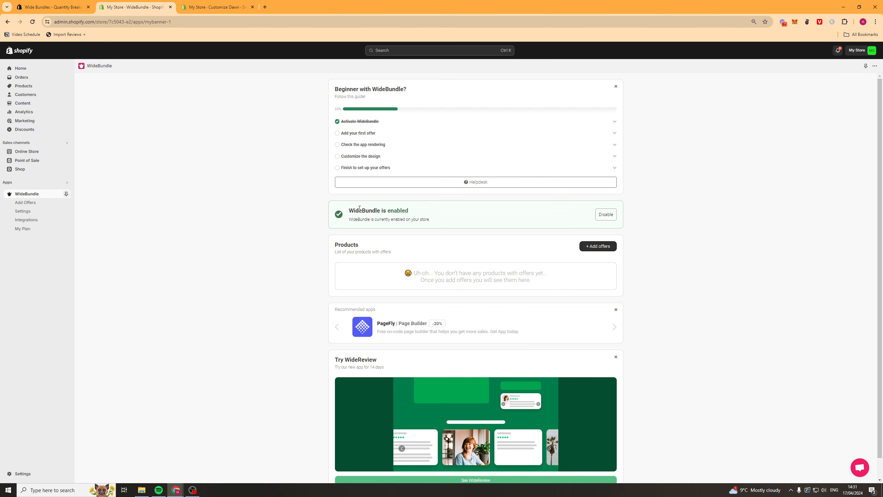
Start adding offers to a product, keeping the offer creator as the method and not creating a product copy.
{"action": "left_click", "coordinate": [357, 134]}
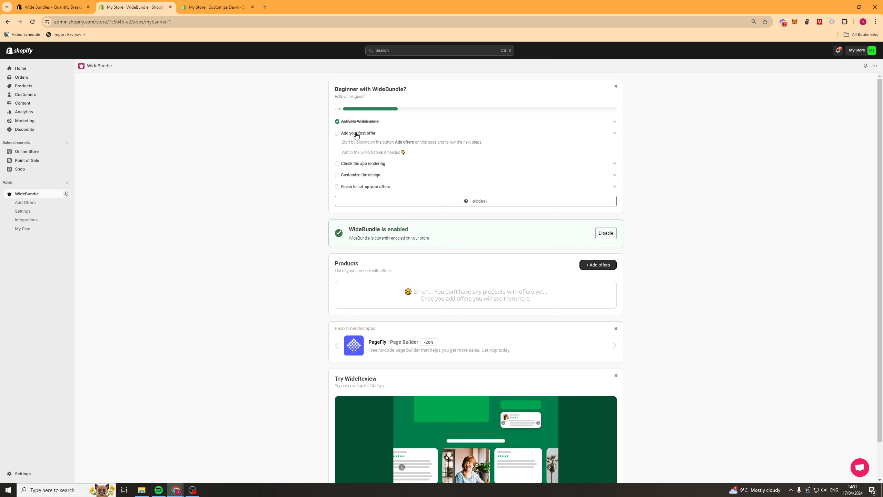
{"action": "left_click", "coordinate": [361, 137]}
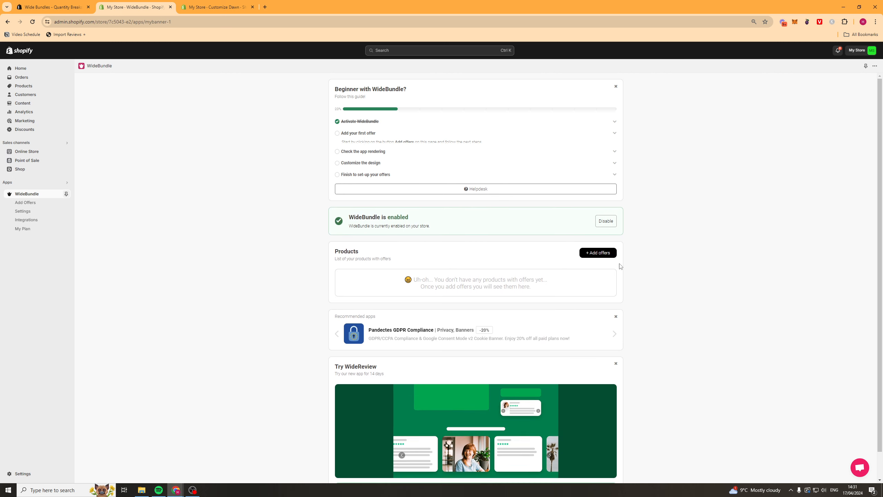
{"action": "left_click", "coordinate": [598, 248]}
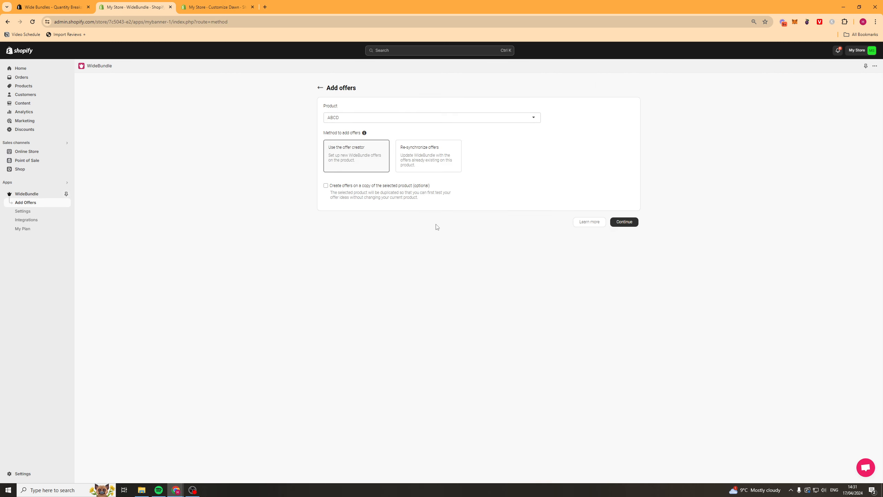
{"action": "left_click", "coordinate": [350, 119]}
{"action": "left_click", "coordinate": [341, 133]}
{"action": "left_click_drag", "start_coordinate": [322, 134], "coordinate": [355, 134]}
{"action": "left_click", "coordinate": [370, 133]}
{"action": "left_click_drag", "start_coordinate": [336, 184], "coordinate": [394, 193]}
{"action": "left_click", "coordinate": [374, 189]}
{"action": "left_click", "coordinate": [634, 223]}
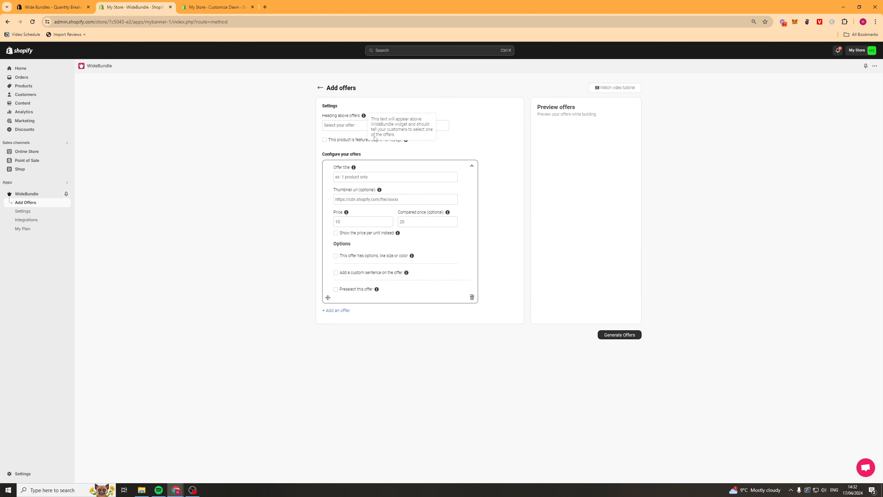
Set the heading above the offers to "Select Your Bundle:" and title the first offer "1 x Item".
{"action": "left_click", "coordinate": [367, 125]}
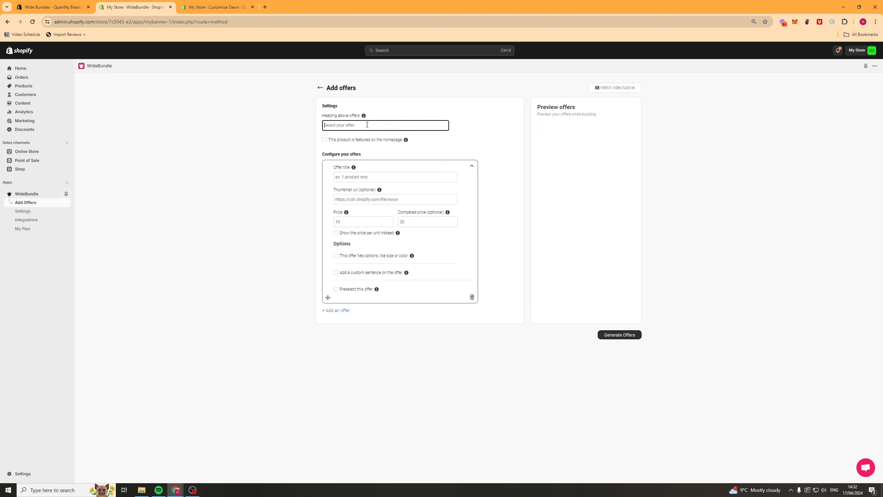
{"action": "type", "text": "Select Your Bundle:"}
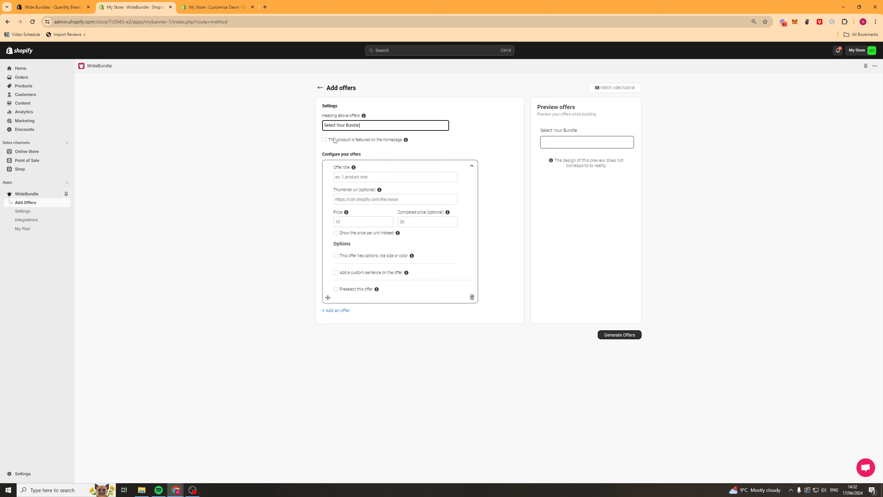
{"action": "left_click", "coordinate": [325, 143]}
{"action": "left_click", "coordinate": [348, 177]}
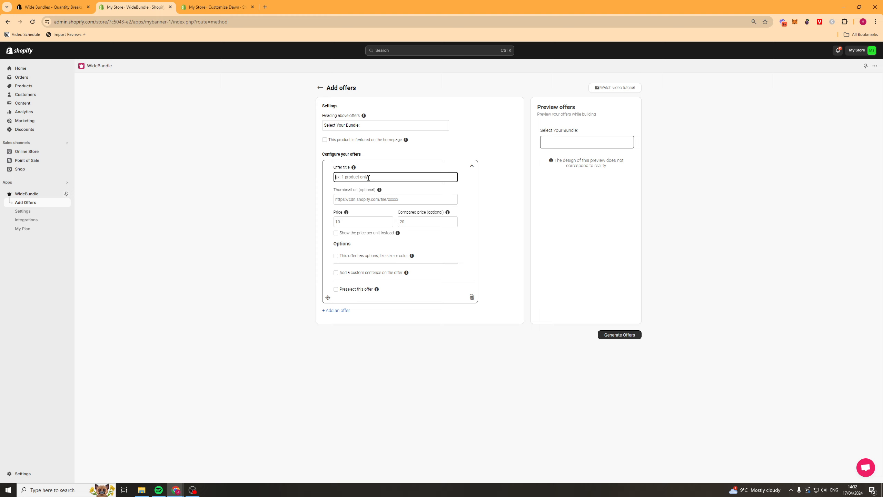
{"action": "type", "text": "1 x Item"}
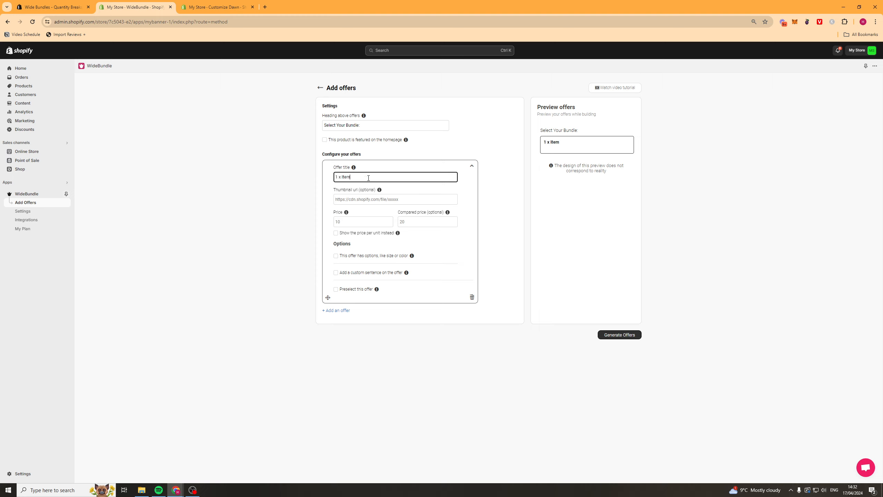
{"action": "left_click", "coordinate": [451, 147]}
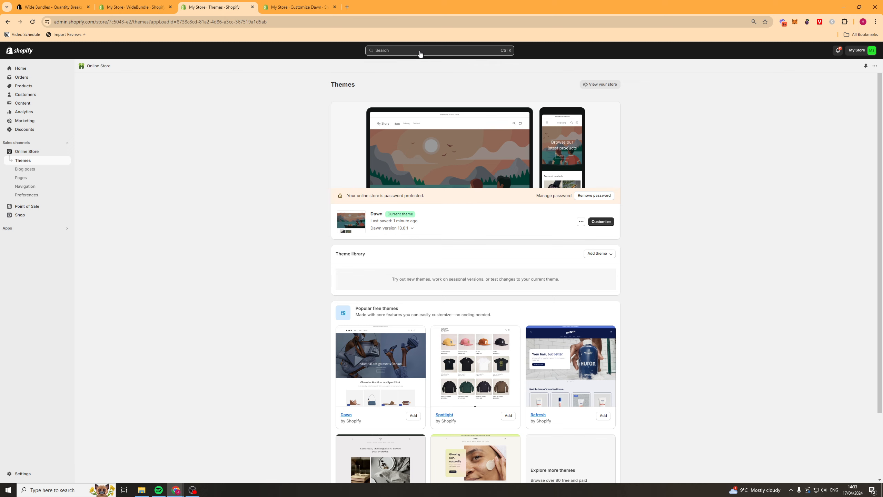
Copy the link of the visionary-lighting-toucan image from the store's files and use it as the first offer's thumbnail URL.
{"action": "left_click", "coordinate": [28, 103]}
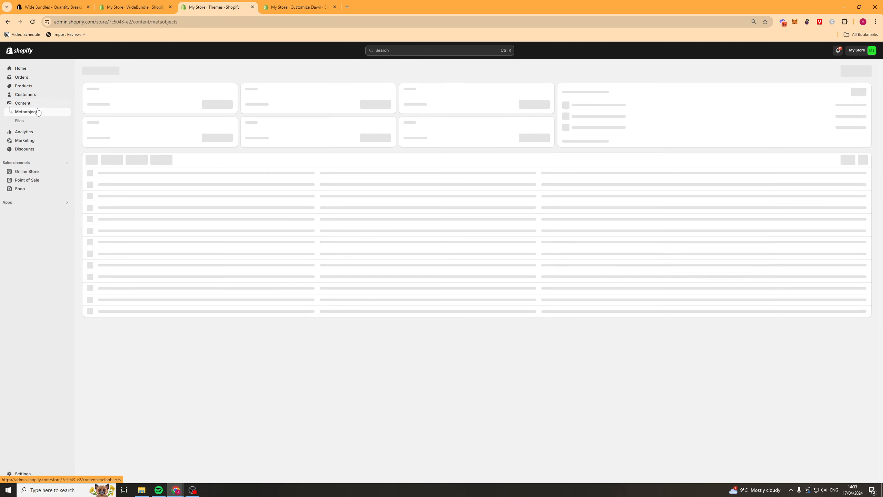
{"action": "left_click", "coordinate": [20, 122]}
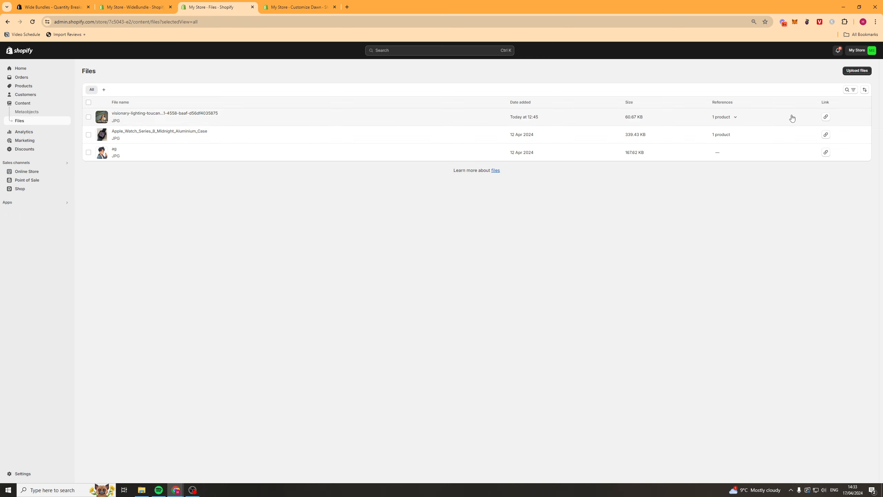
{"action": "left_click", "coordinate": [826, 117]}
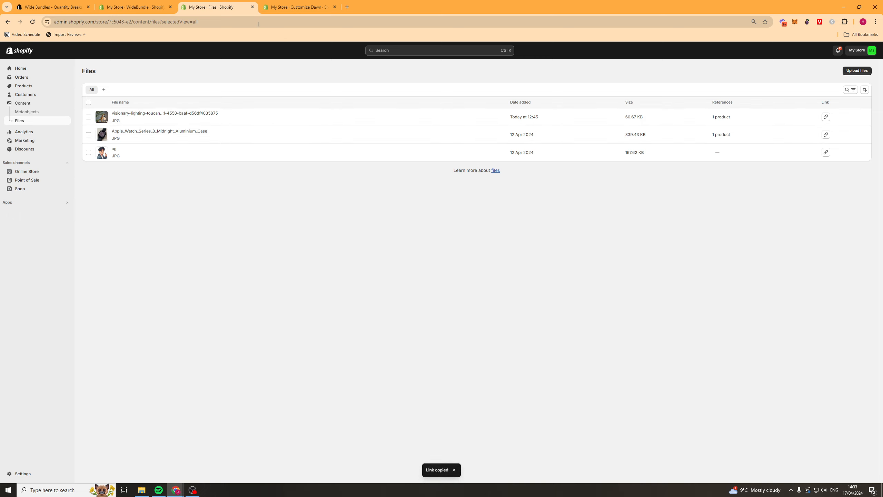
{"action": "left_click", "coordinate": [136, 7]}
{"action": "left_click", "coordinate": [421, 199]}
{"action": "key", "text": "ctrl+v"}
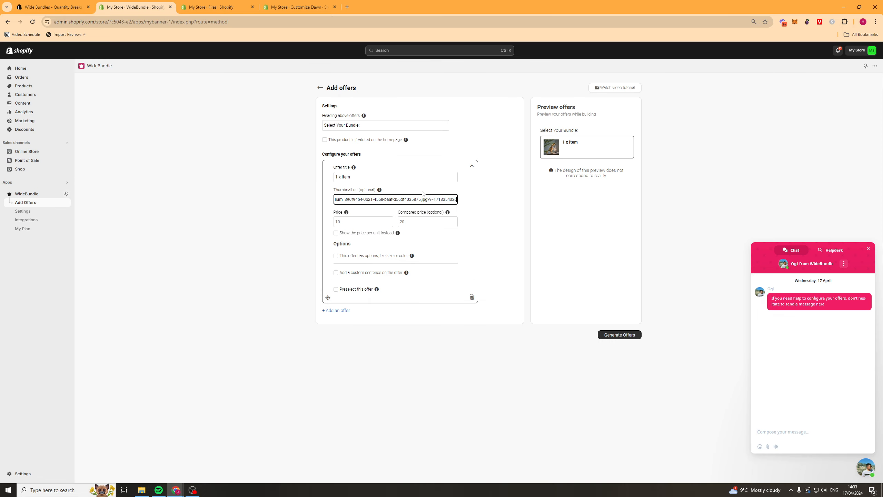
{"action": "left_click", "coordinate": [499, 195]}
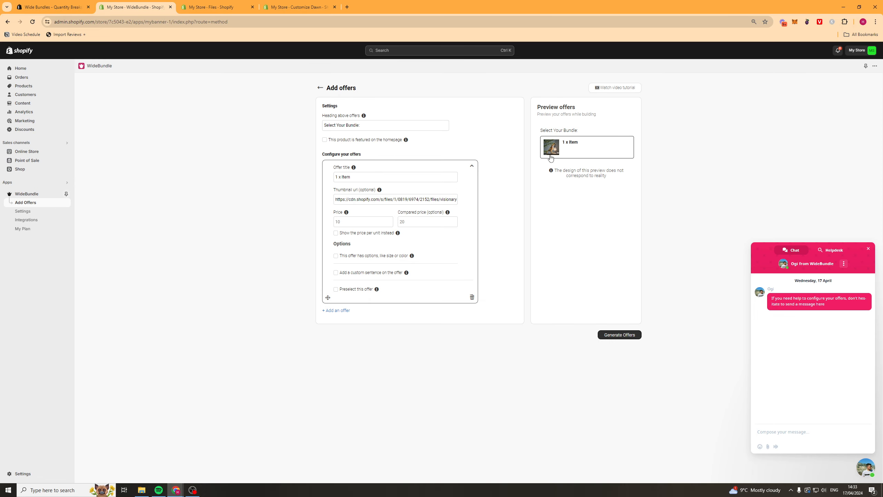
{"action": "left_click", "coordinate": [869, 248]}
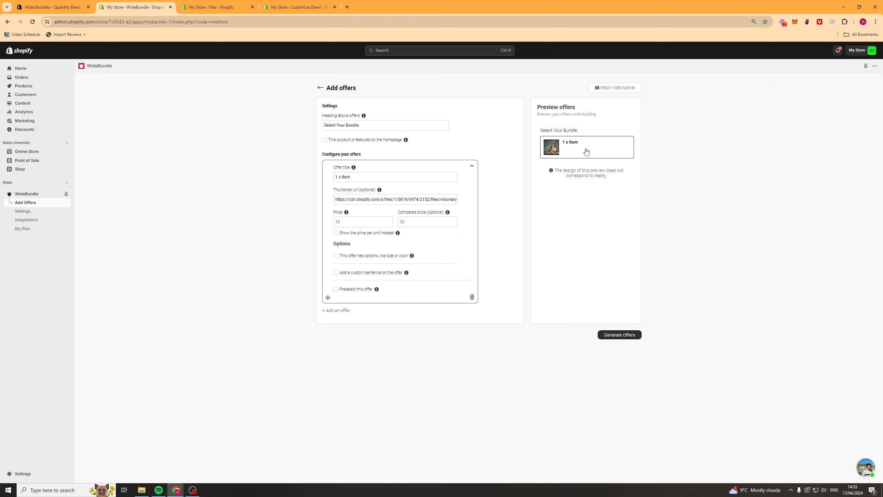
Set the "1 x Item" offer's price to 10 and its compared price to 19.95.
{"action": "left_click", "coordinate": [350, 225]}
{"action": "left_click", "coordinate": [408, 222]}
{"action": "left_click", "coordinate": [543, 192]}
Try showing a price per unit of 10 on the first offer instead of the total price.
{"action": "left_click", "coordinate": [336, 233]}
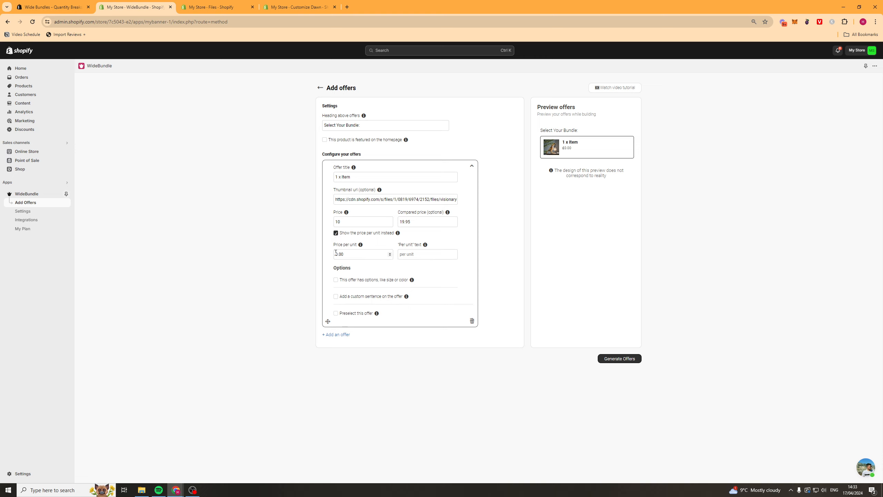
{"action": "triple_click", "coordinate": [353, 251]}
{"action": "type", "text": "10"}
{"action": "left_click", "coordinate": [514, 235]}
{"action": "left_click", "coordinate": [336, 233]}
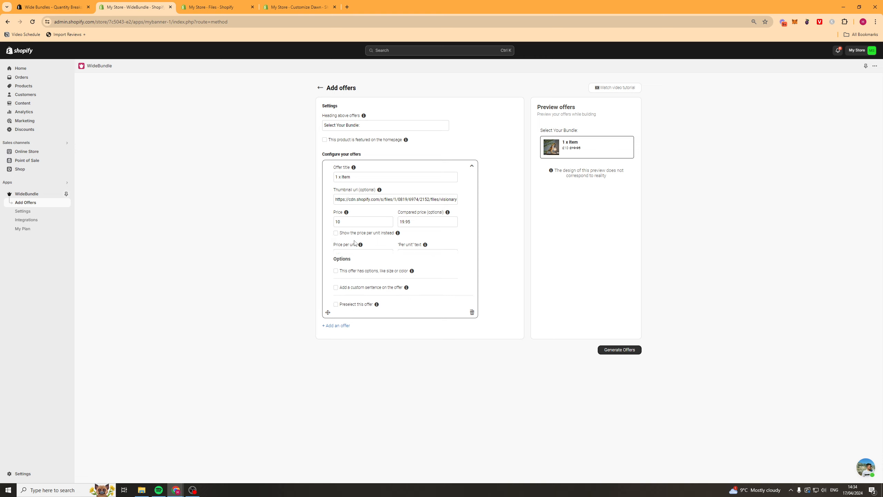
Enable options on the first offer and add a Color option with the values Blue, Red, Black and Brown.
{"action": "left_click", "coordinate": [336, 256]}
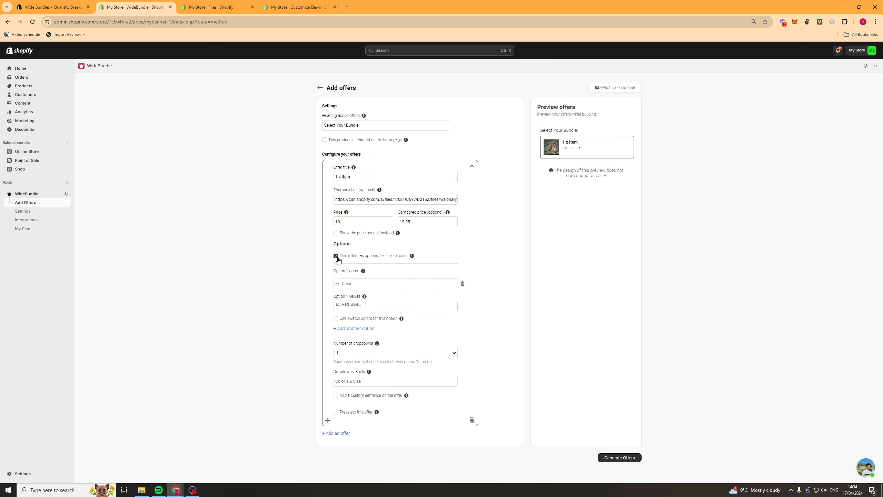
{"action": "left_click", "coordinate": [365, 286]}
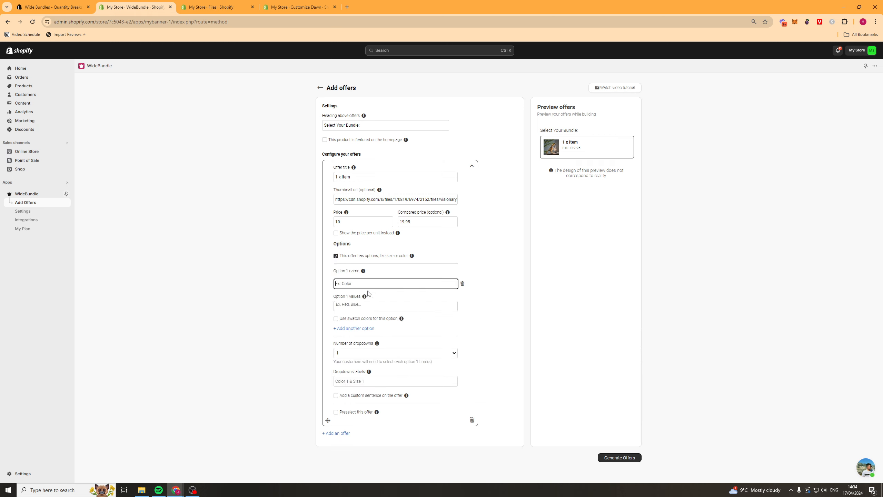
{"action": "type", "text": "Color"}
{"action": "left_click", "coordinate": [382, 302]}
{"action": "type", "text": "Blue × "}
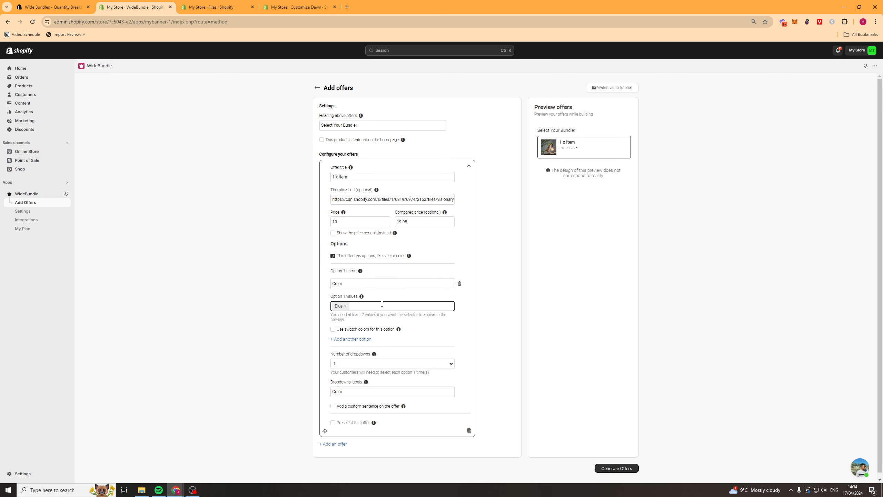
{"action": "type", "text": "Red"}
{"action": "key", "text": "Return"}
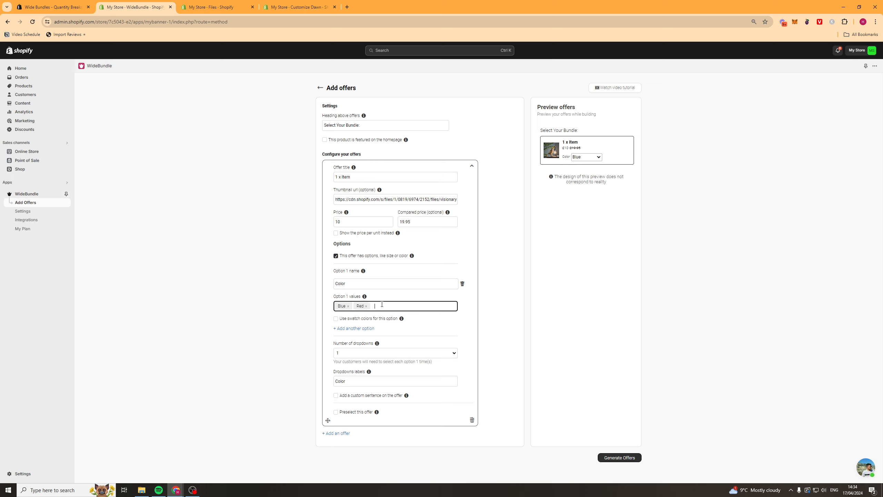
{"action": "type", "text": "Black × Brown ×"}
{"action": "left_click", "coordinate": [592, 157]}
{"action": "left_click_drag", "start_coordinate": [376, 284], "coordinate": [294, 283]}
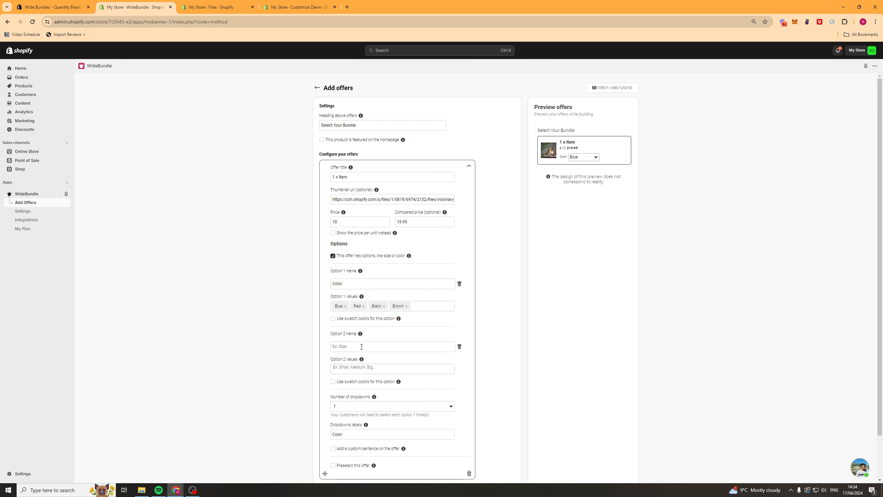
Add a second option named Size to the first offer with the values S, M, L and XL.
{"action": "left_click", "coordinate": [359, 343]}
{"action": "type", "text": "Size"}
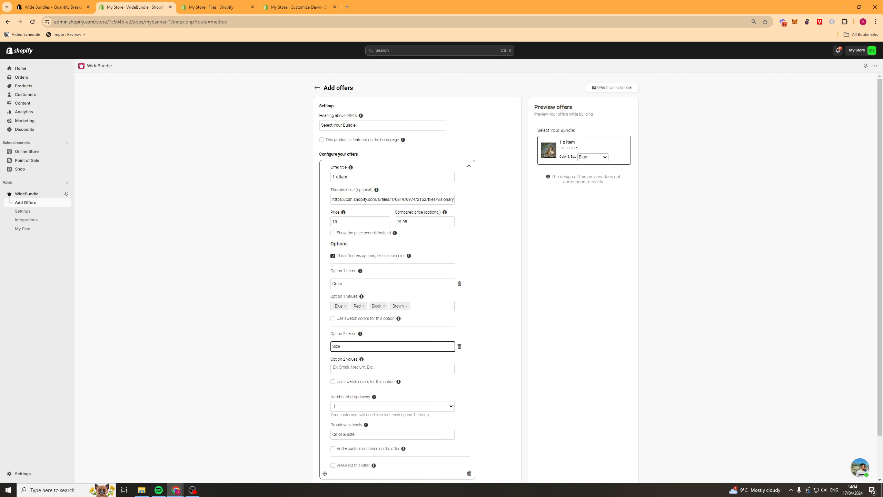
{"action": "left_click", "coordinate": [349, 366]}
{"action": "type", "text": "S"}
{"action": "key", "text": "Return"}
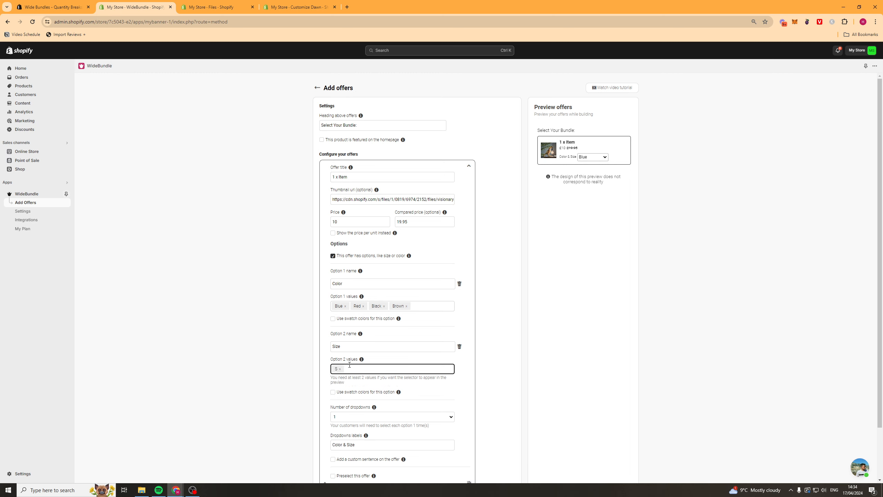
{"action": "type", "text": "M"}
{"action": "key", "text": "Return"}
{"action": "type", "text": "L"}
{"action": "key", "text": "Return"}
{"action": "type", "text": "XL"}
{"action": "key", "text": "Return"}
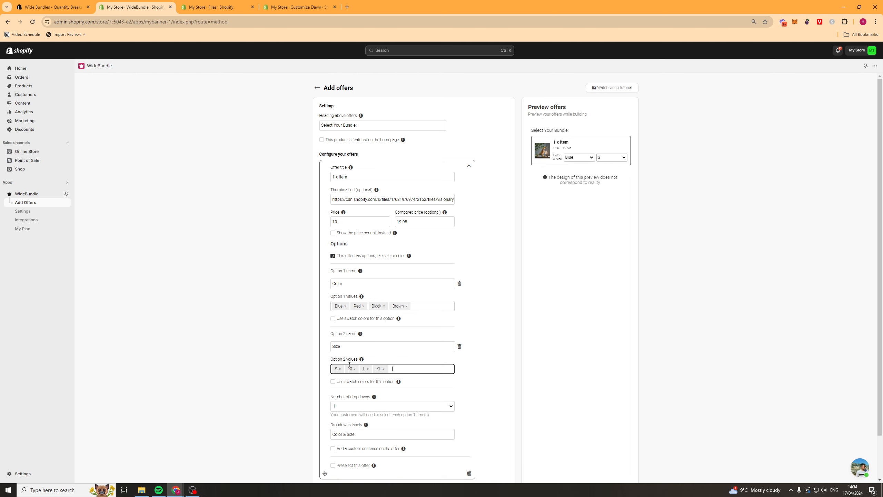
Test the option selectors in the offer preview by choosing Red and size L.
{"action": "left_click", "coordinate": [579, 157]}
{"action": "left_click", "coordinate": [579, 170]}
{"action": "left_click", "coordinate": [612, 157]}
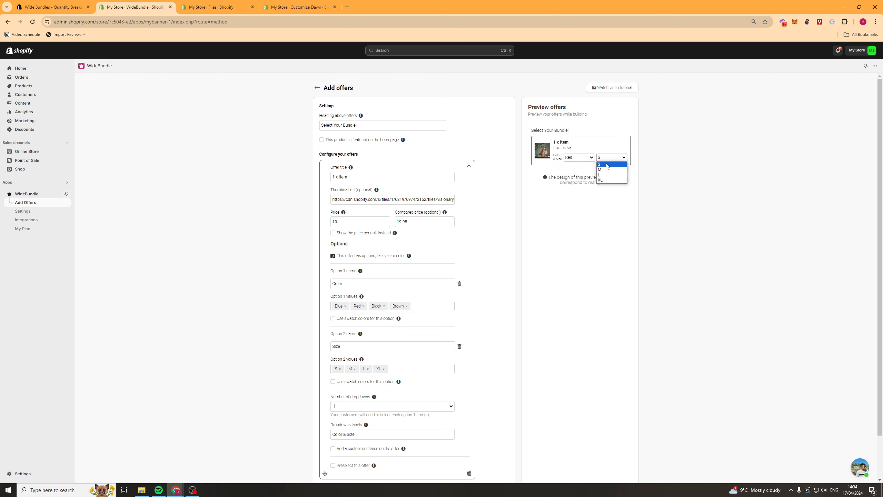
{"action": "left_click", "coordinate": [616, 176]}
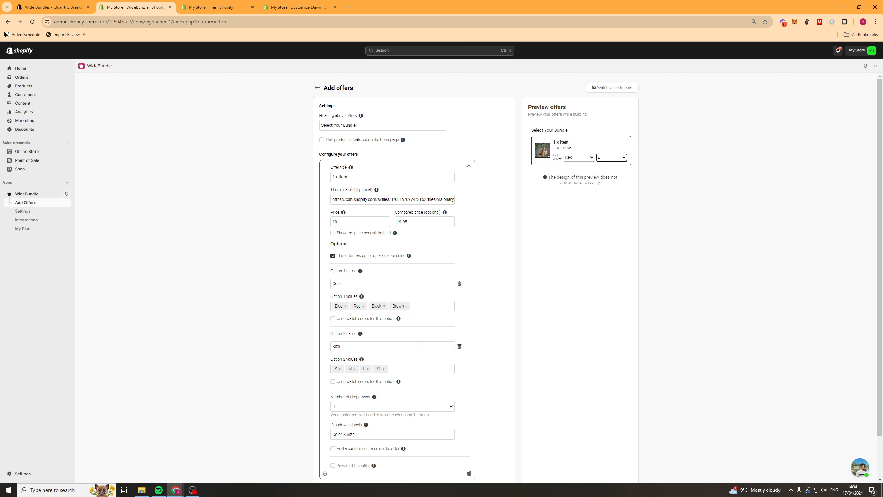
Enable a custom sentence on the first offer and set its text to "Most Popular".
{"action": "scroll", "coordinate": [271, 368], "scroll_direction": "down", "scroll_amount": 1}
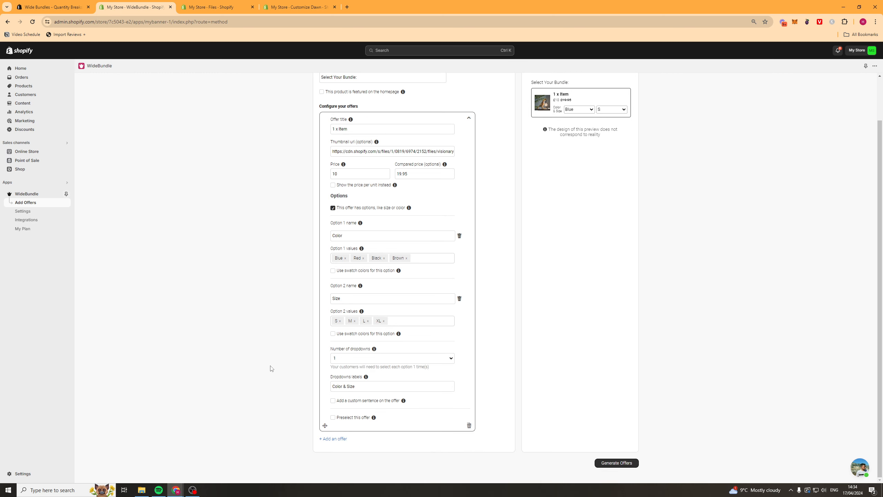
{"action": "left_click", "coordinate": [333, 401]}
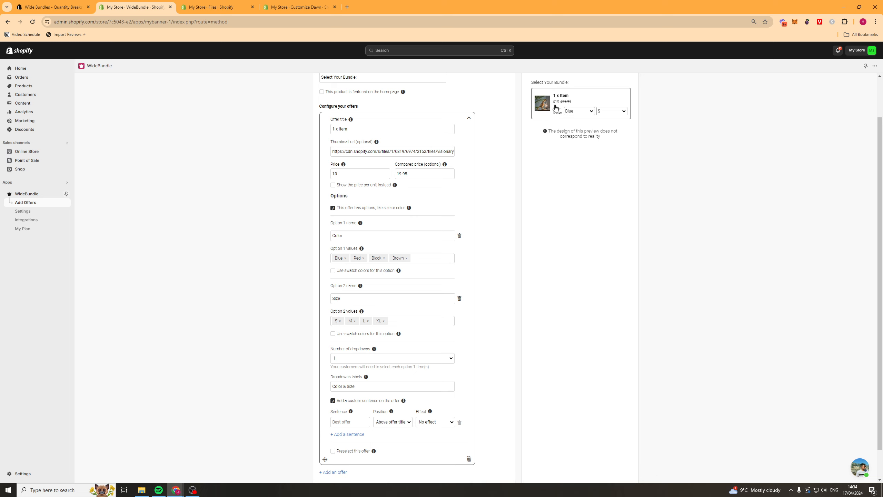
{"action": "left_click", "coordinate": [352, 423]}
{"action": "type", "text": "mOST p"}
{"action": "key", "text": "ctrl+a"}
{"action": "type", "text": "mOST"}
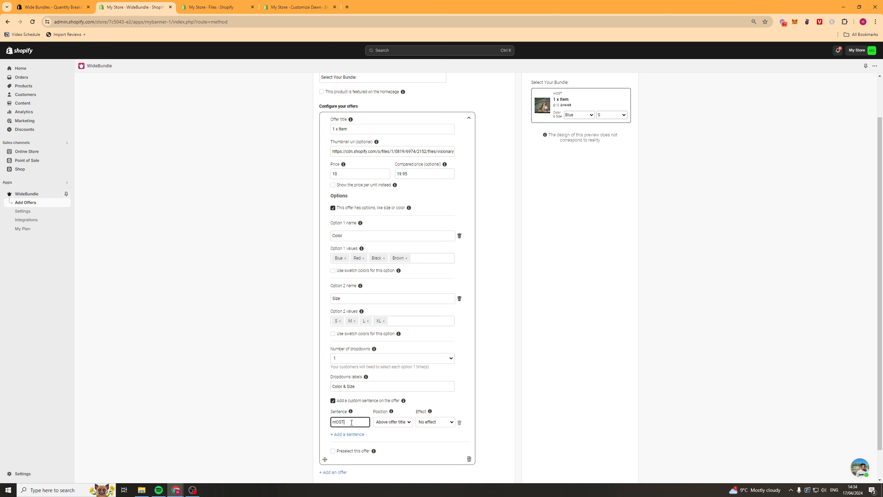
{"action": "key", "text": "BackSpace"}
{"action": "key", "text": "BackSpace"}
{"action": "key", "text": "BackSpace"}
{"action": "type", "text": "Most Popular"}
Set the custom sentence's position to Corner and its effect to Blinking, and make the first offer preselected.
{"action": "left_click", "coordinate": [390, 422]}
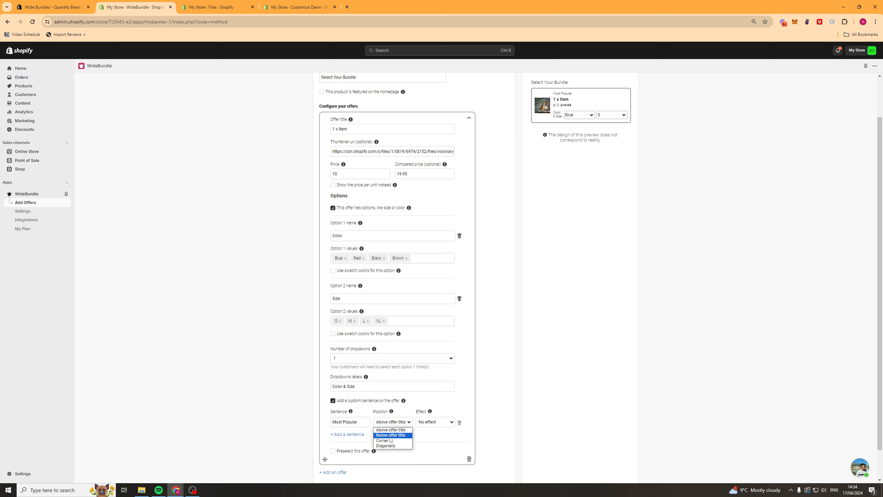
{"action": "left_click", "coordinate": [391, 436]}
{"action": "left_click", "coordinate": [394, 422]}
{"action": "left_click", "coordinate": [385, 441]}
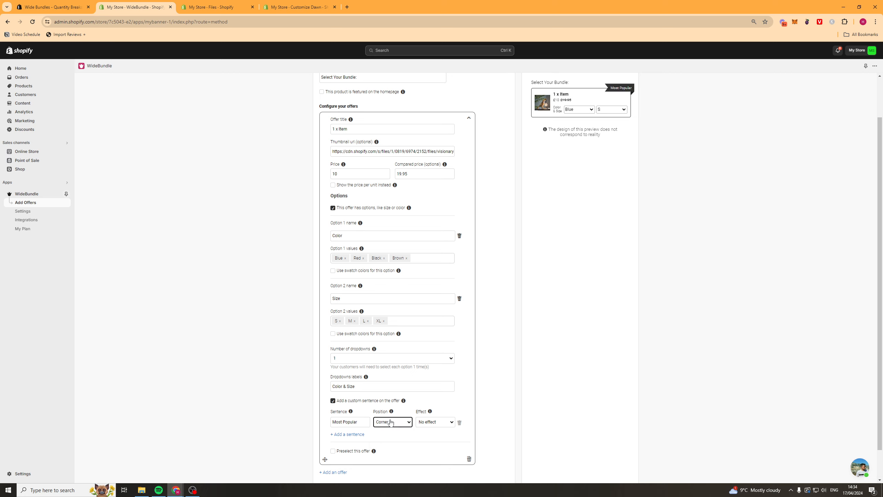
{"action": "left_click", "coordinate": [435, 422]}
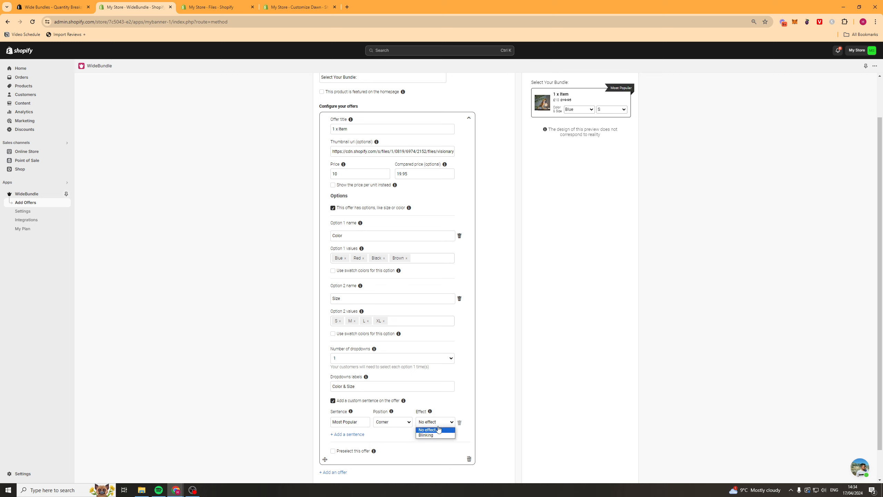
{"action": "left_click", "coordinate": [438, 435]}
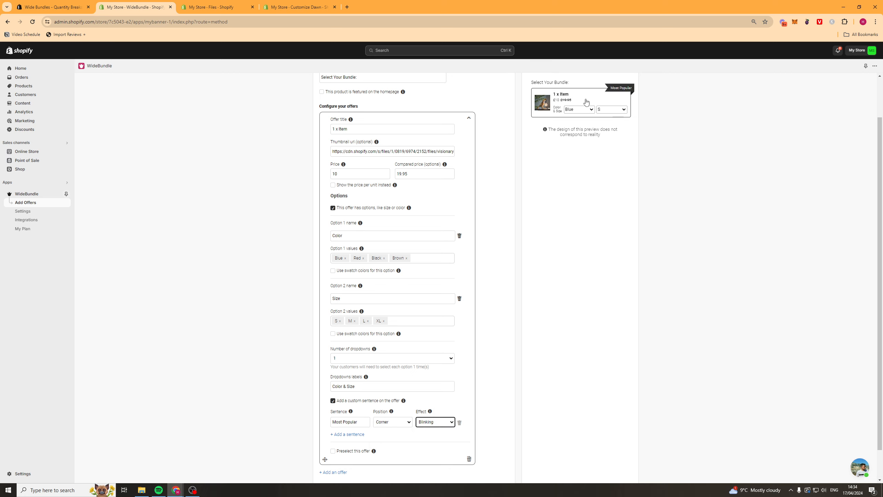
{"action": "left_click", "coordinate": [337, 455]}
{"action": "left_click", "coordinate": [333, 452]}
Add a second offer titled "2 x Item" and check it in the preview.
{"action": "scroll", "coordinate": [345, 449], "scroll_direction": "down", "scroll_amount": 1}
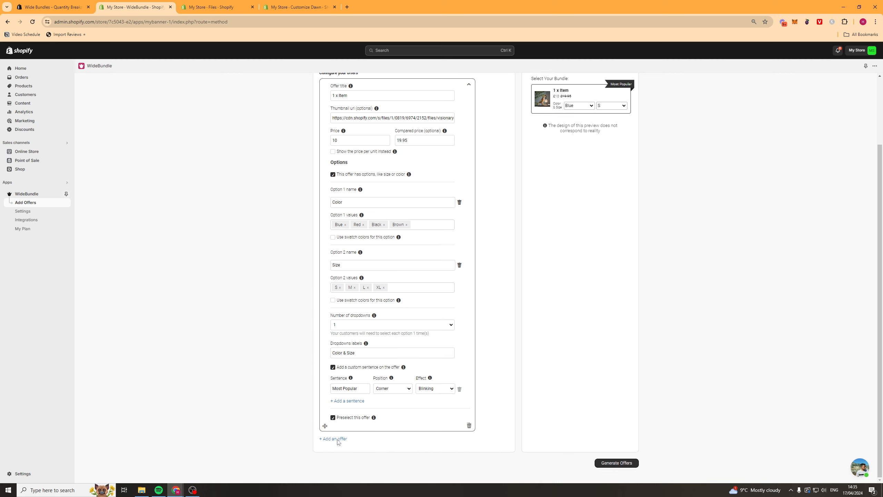
{"action": "left_click", "coordinate": [334, 439]}
{"action": "scroll", "coordinate": [383, 331], "scroll_direction": "down", "scroll_amount": 4}
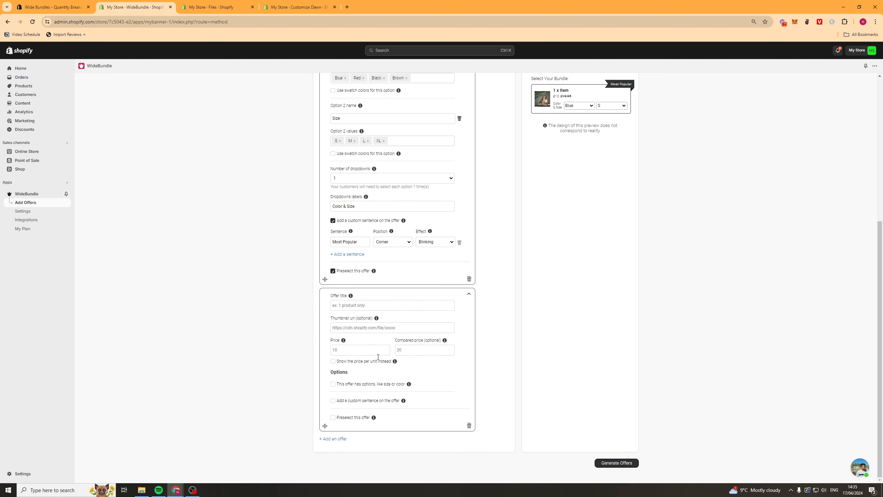
{"action": "scroll", "coordinate": [573, 122], "scroll_direction": "up", "scroll_amount": 3}
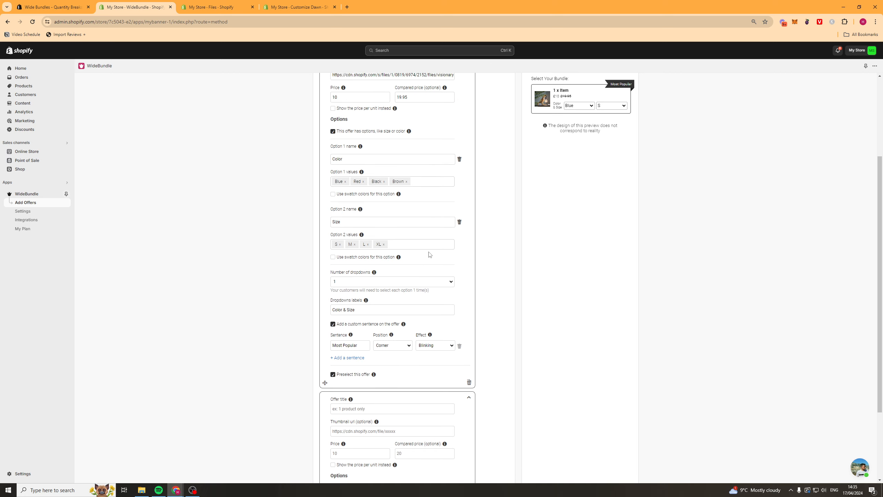
{"action": "scroll", "coordinate": [430, 256], "scroll_direction": "up", "scroll_amount": 1}
{"action": "scroll", "coordinate": [347, 355], "scroll_direction": "down", "scroll_amount": 2}
{"action": "scroll", "coordinate": [347, 371], "scroll_direction": "up", "scroll_amount": 1}
{"action": "scroll", "coordinate": [368, 366], "scroll_direction": "down", "scroll_amount": 2}
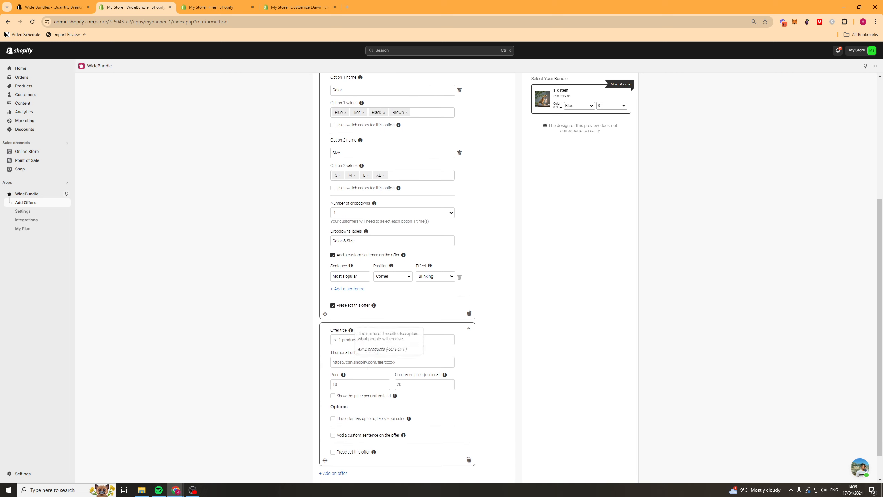
{"action": "left_click", "coordinate": [369, 339]}
{"action": "type", "text": "2 x Item"}
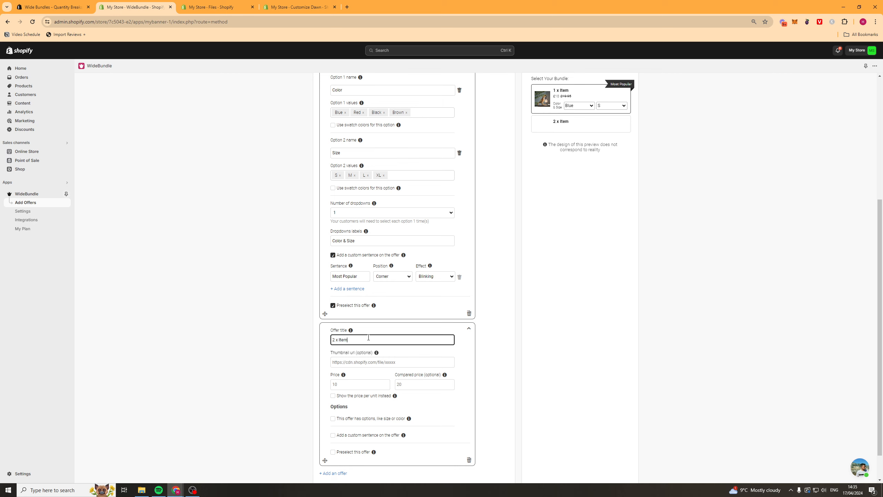
{"action": "left_click", "coordinate": [640, 133]}
{"action": "scroll", "coordinate": [363, 233], "scroll_direction": "up", "scroll_amount": 3}
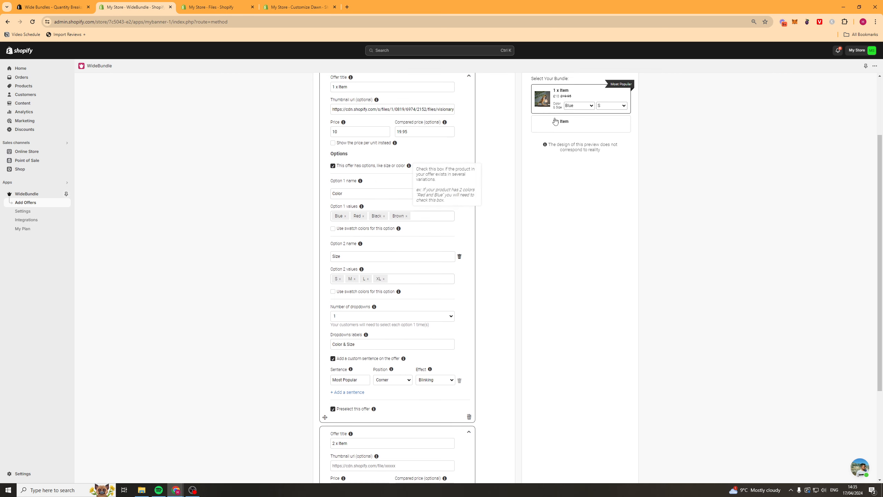
{"action": "scroll", "coordinate": [517, 181], "scroll_direction": "down", "scroll_amount": 4}
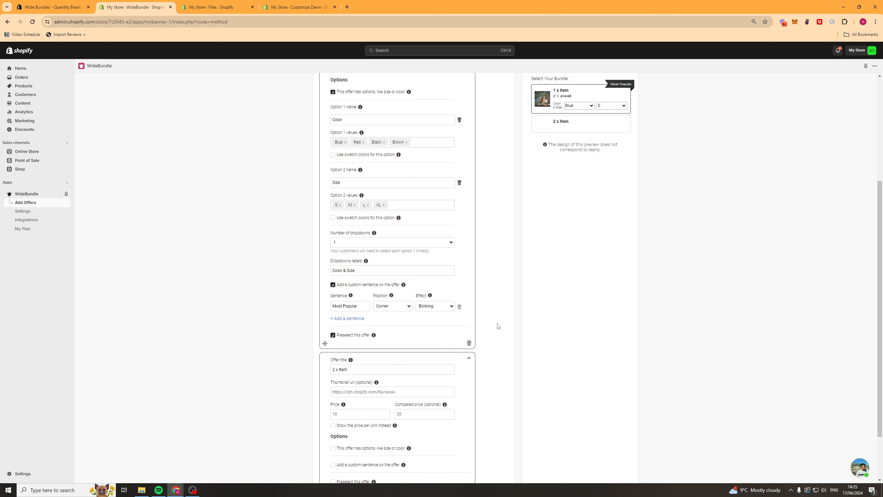
Try to generate the offers with the incomplete "2 x Item" offer, and delete that second offer.
{"action": "left_click", "coordinate": [619, 464]}
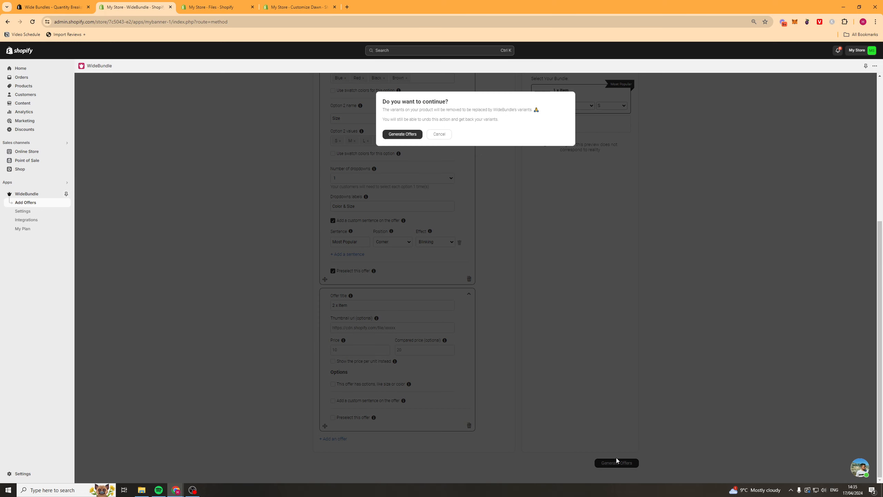
{"action": "left_click", "coordinate": [412, 138]}
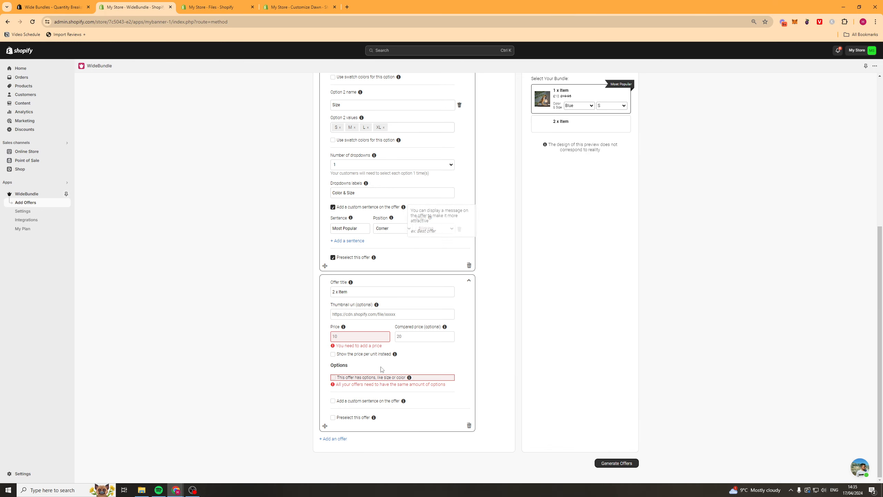
{"action": "left_click", "coordinate": [469, 425]}
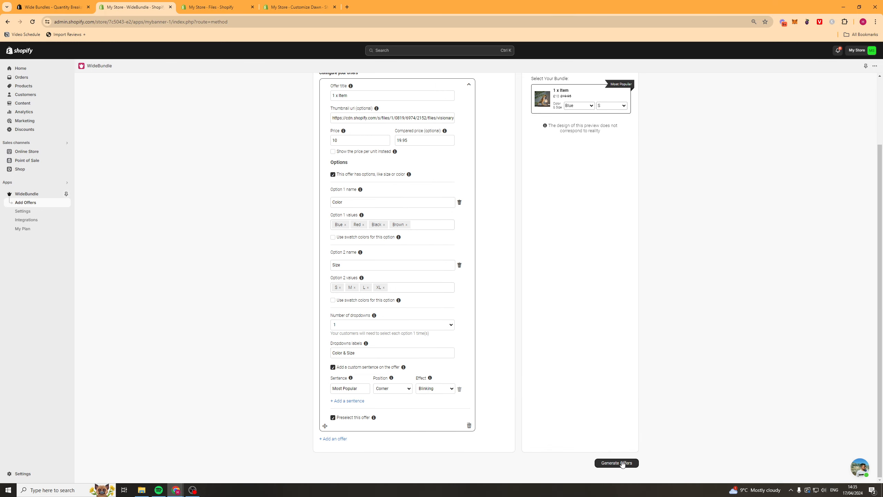
Generate the offers, confirming the replacement of the existing variants, and review the variants on the lamp product page.
{"action": "left_click", "coordinate": [620, 463]}
{"action": "left_click", "coordinate": [405, 134]}
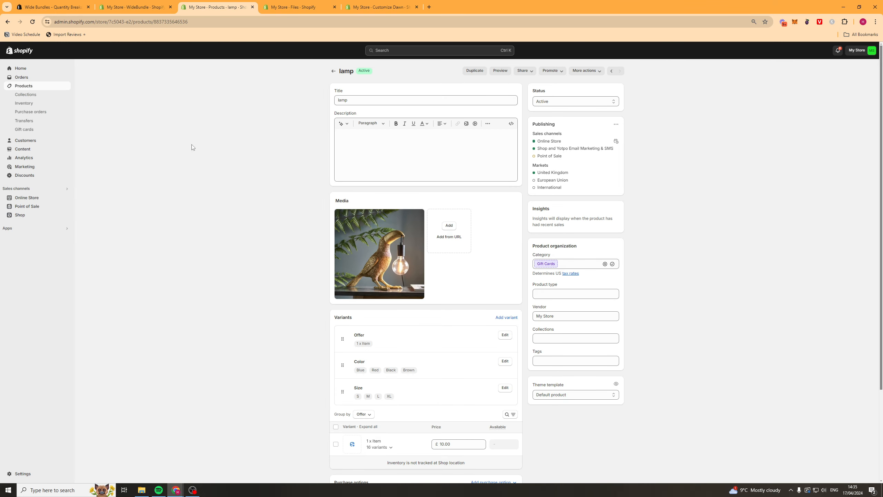
{"action": "scroll", "coordinate": [246, 298], "scroll_direction": "down", "scroll_amount": 3}
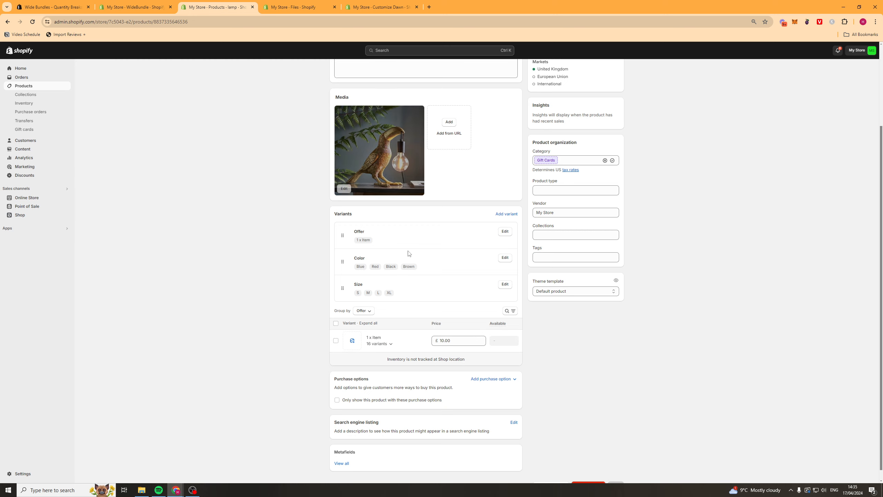
Return to the WideBundle dashboard, look at the guide's app rendering instructions and open the lamp product's storefront page.
{"action": "left_click", "coordinate": [122, 11]}
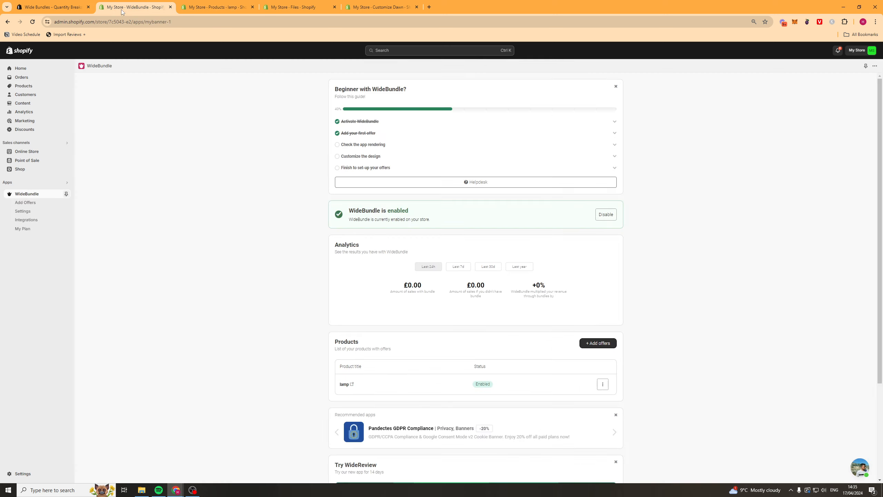
{"action": "left_click", "coordinate": [363, 145]}
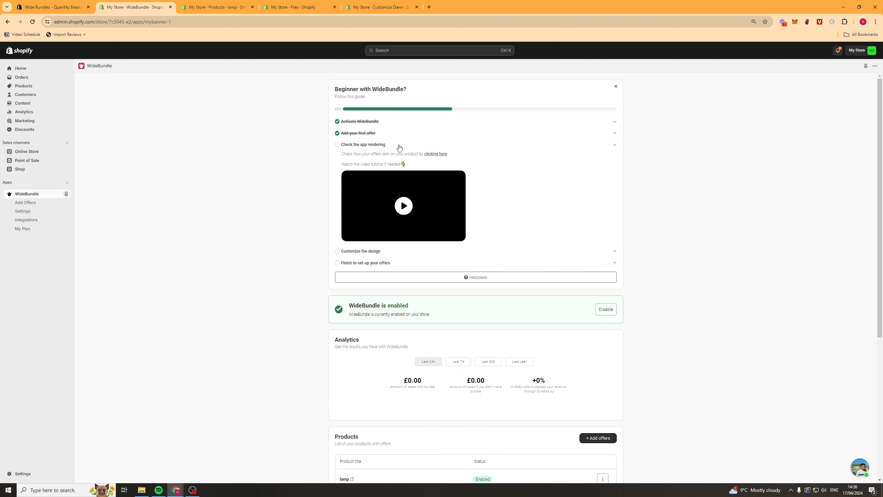
{"action": "left_click", "coordinate": [365, 144]}
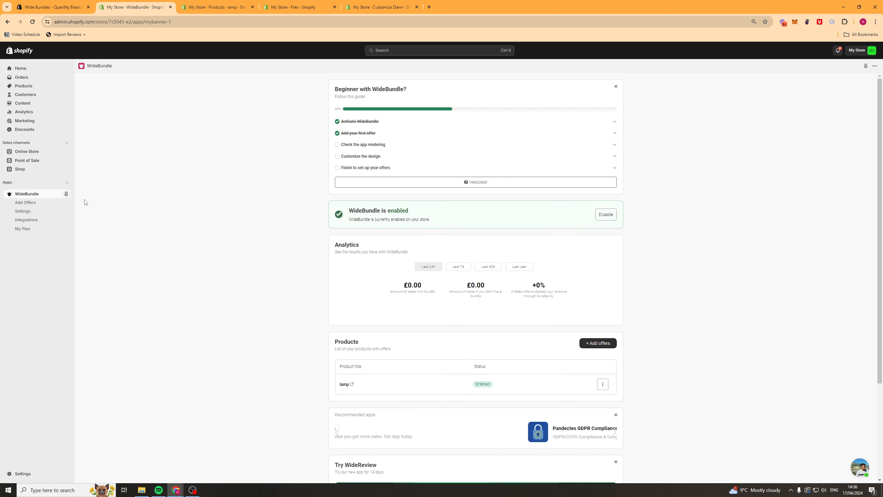
{"action": "left_click", "coordinate": [352, 384]}
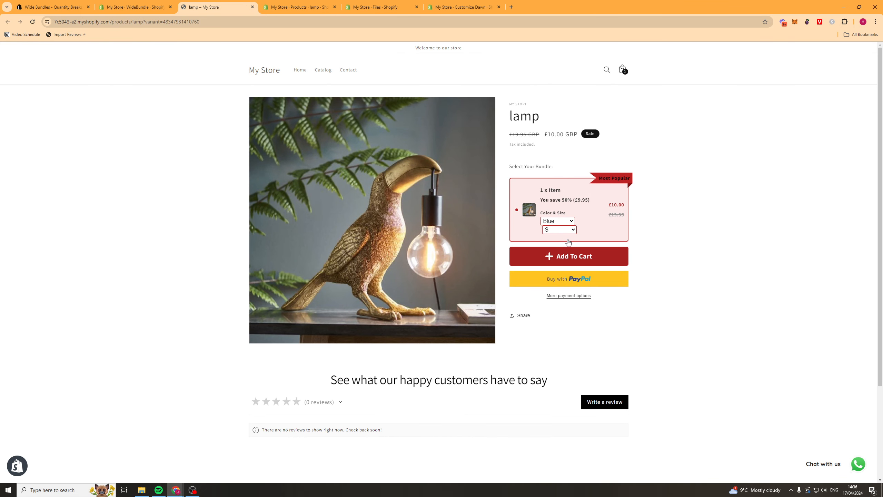
Dismiss the promotional pop-ups and test the bundle's size and color selectors on the lamp page, choosing size L.
{"action": "left_click", "coordinate": [572, 230]}
{"action": "left_click", "coordinate": [573, 230]}
{"action": "left_click", "coordinate": [564, 230]}
{"action": "left_click", "coordinate": [689, 232]}
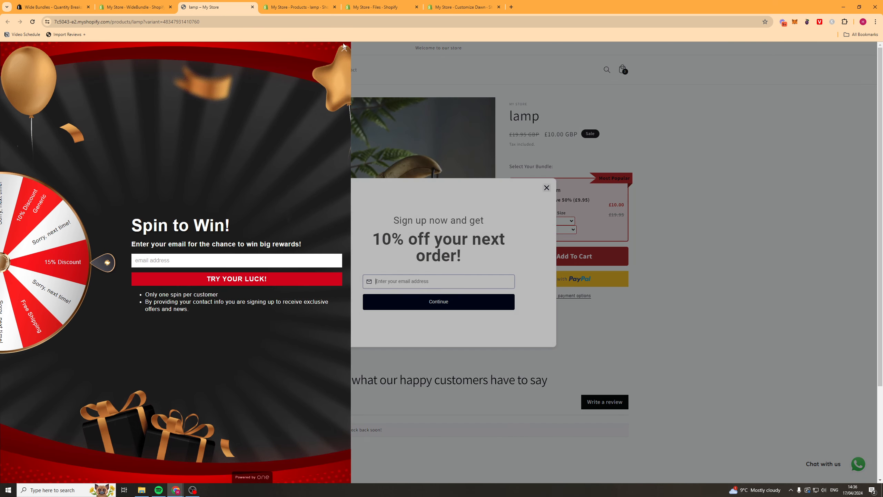
{"action": "left_click", "coordinate": [344, 48]}
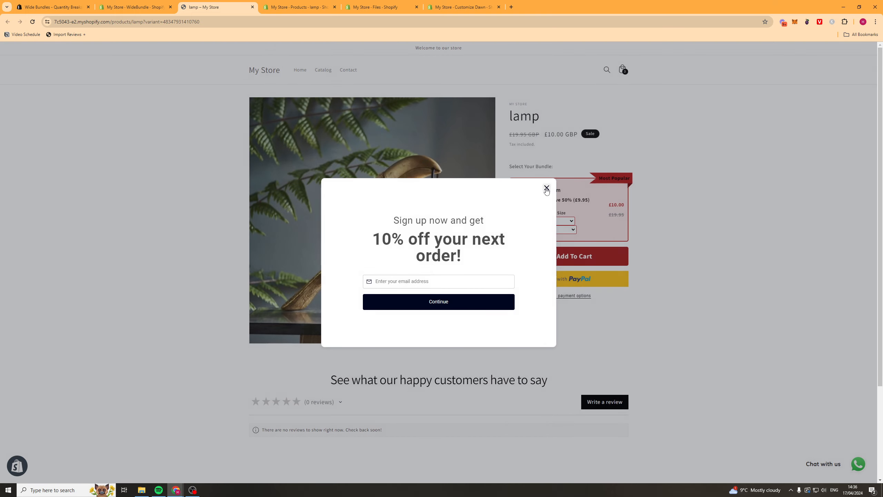
{"action": "left_click", "coordinate": [546, 188]}
{"action": "left_click", "coordinate": [570, 230]}
{"action": "left_click", "coordinate": [560, 252]}
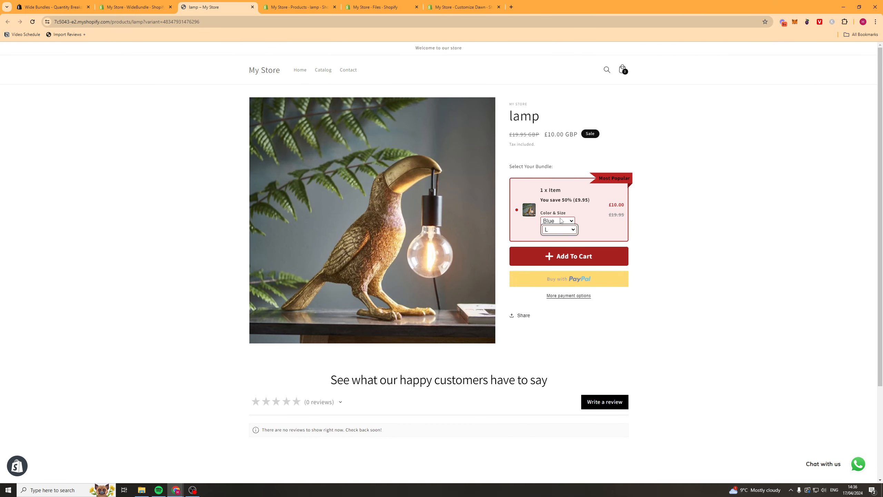
{"action": "left_click", "coordinate": [558, 221]}
{"action": "left_click", "coordinate": [557, 234]}
Open the WideBundle settings and preview the Classic and Vertical widget themes before selecting Minimal again.
{"action": "key", "text": "ctrl+shift+Tab"}
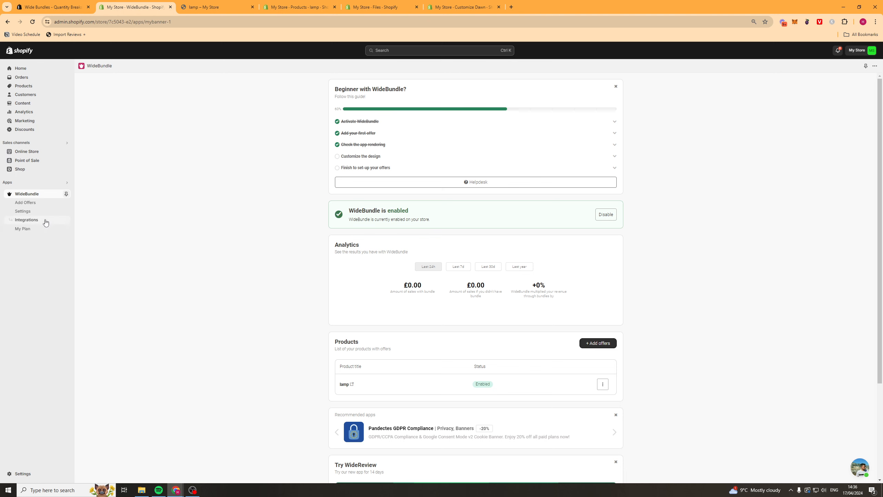
{"action": "left_click", "coordinate": [24, 212]}
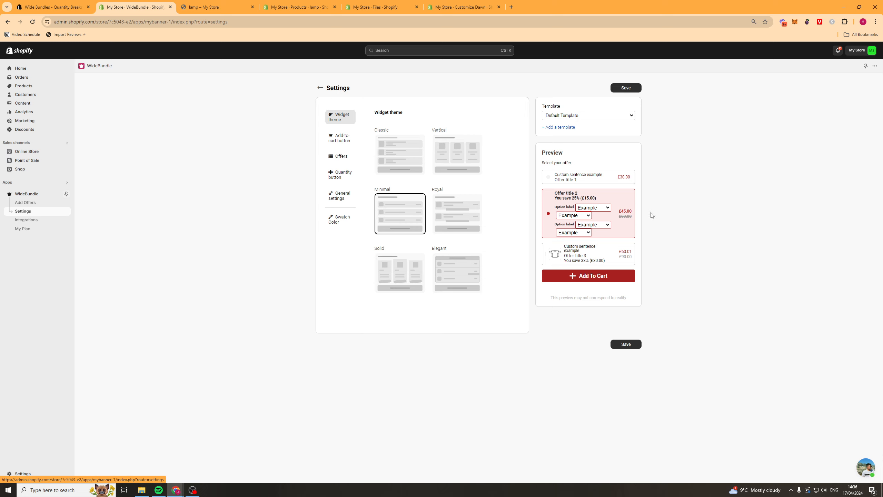
{"action": "left_click", "coordinate": [394, 155]}
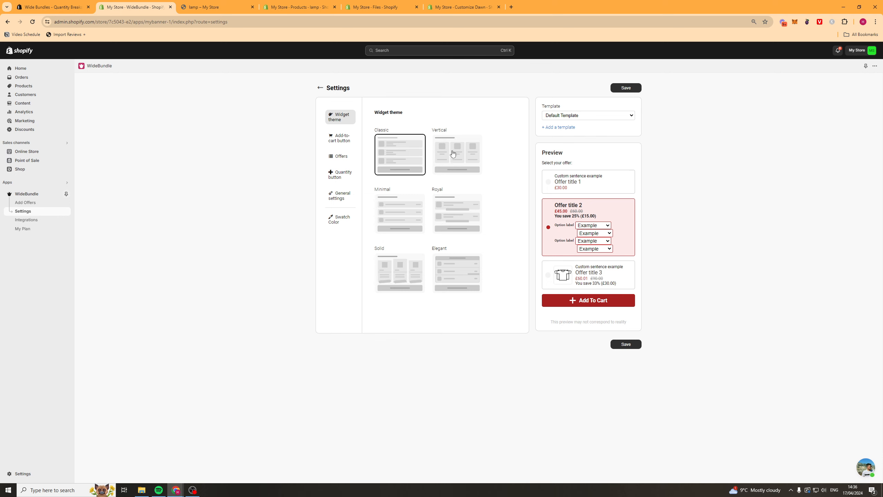
{"action": "left_click", "coordinate": [453, 153]}
{"action": "left_click", "coordinate": [403, 225]}
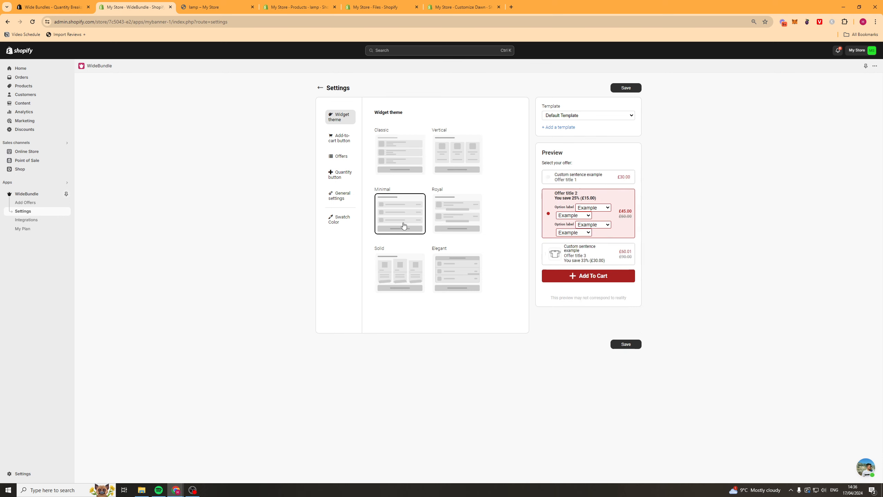
Preview the Royal and Solid widget themes and select the Elegant theme for the default template.
{"action": "left_click", "coordinate": [471, 223]}
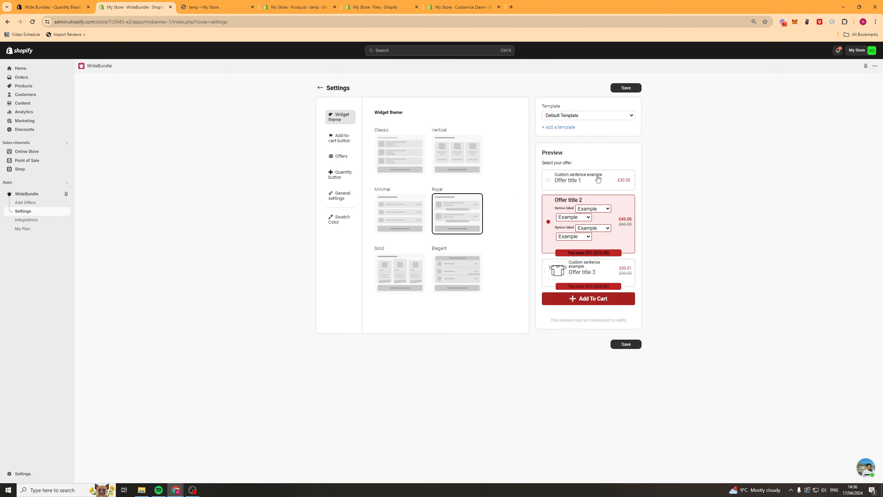
{"action": "left_click", "coordinate": [385, 282]}
{"action": "left_click", "coordinate": [459, 283]}
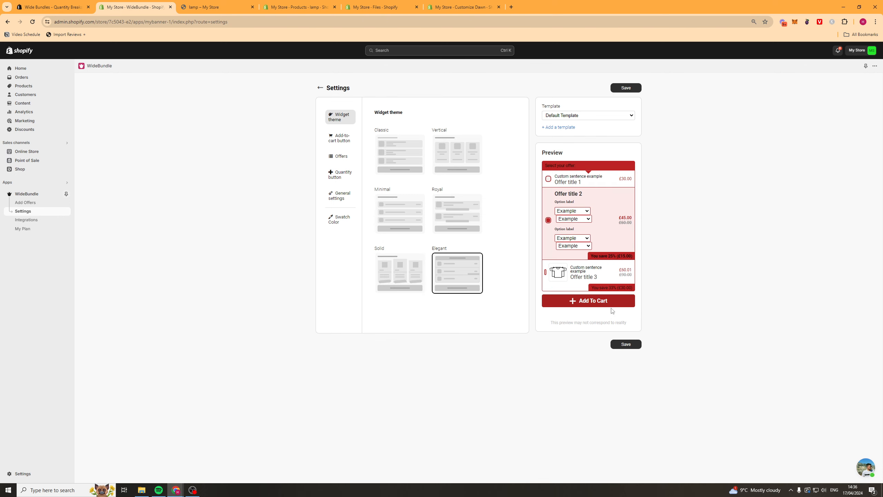
{"action": "left_click", "coordinate": [582, 119]}
{"action": "left_click", "coordinate": [587, 125]}
Set the add-to-cart button's background color to magenta (#fb00ff).
{"action": "left_click", "coordinate": [351, 148]}
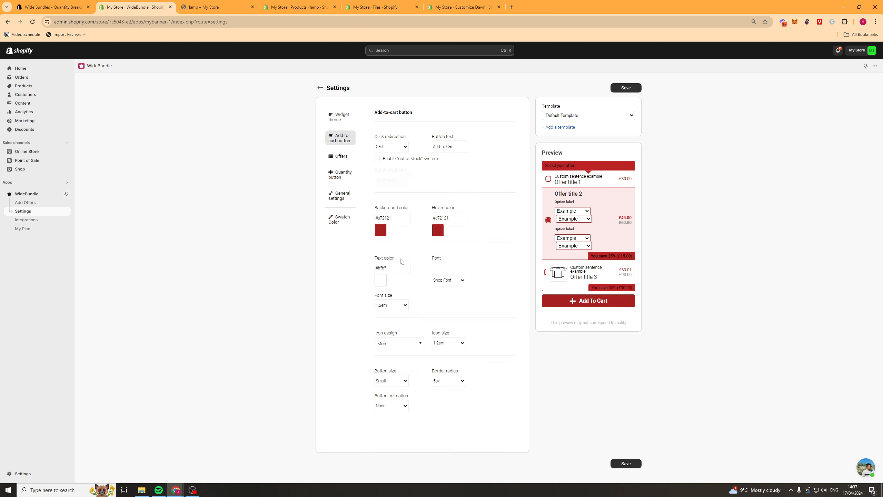
{"action": "left_click", "coordinate": [394, 151]}
{"action": "left_click", "coordinate": [464, 137]}
{"action": "left_click", "coordinate": [381, 232]}
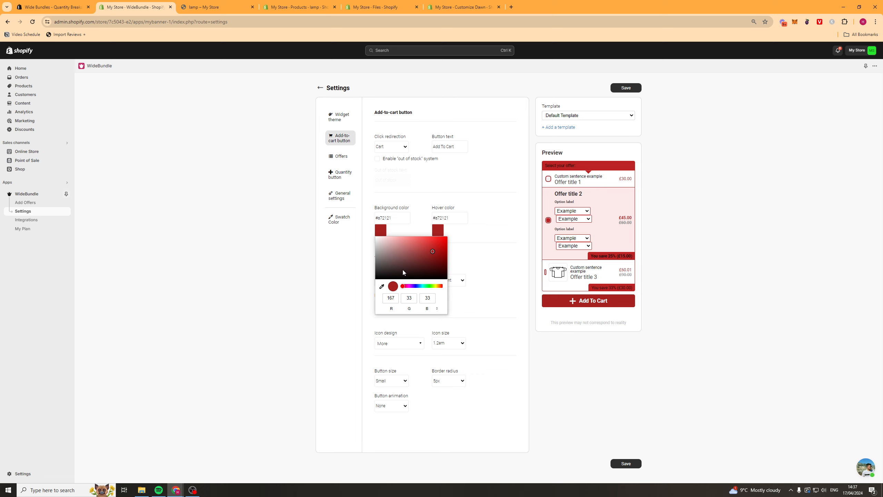
{"action": "left_click", "coordinate": [412, 285]}
{"action": "left_click_drag", "start_coordinate": [427, 251], "coordinate": [464, 222]}
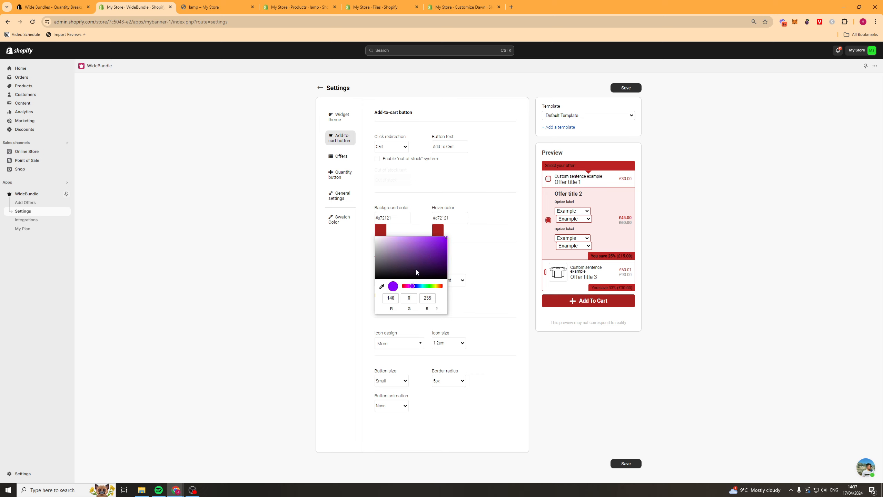
{"action": "left_click", "coordinate": [409, 287]}
{"action": "left_click", "coordinate": [479, 237]}
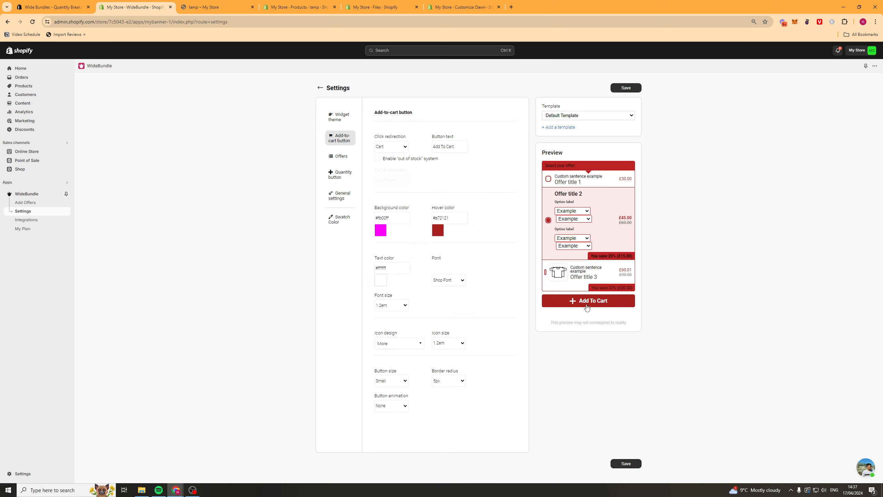
Set the add-to-cart button's hover color to a bright pink.
{"action": "left_click", "coordinate": [443, 234]}
{"action": "left_click", "coordinate": [461, 253]}
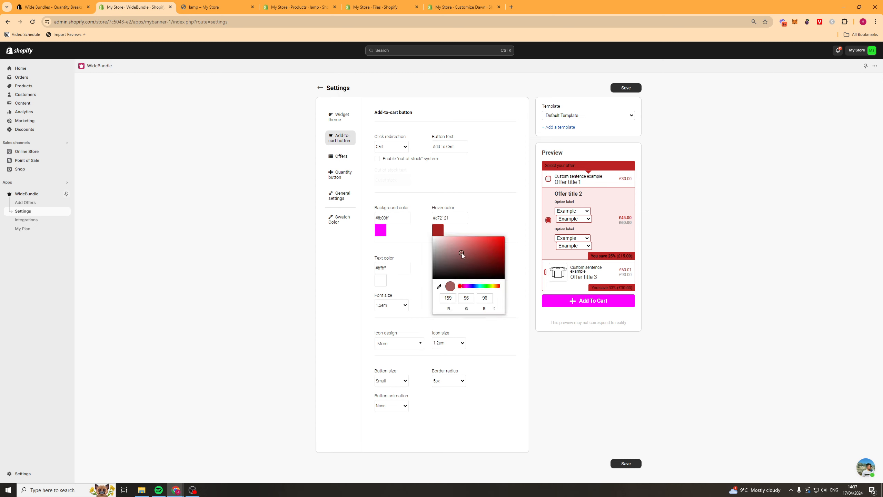
{"action": "left_click", "coordinate": [465, 286]}
{"action": "left_click_drag", "start_coordinate": [477, 249], "coordinate": [489, 234]}
{"action": "left_click", "coordinate": [489, 230]}
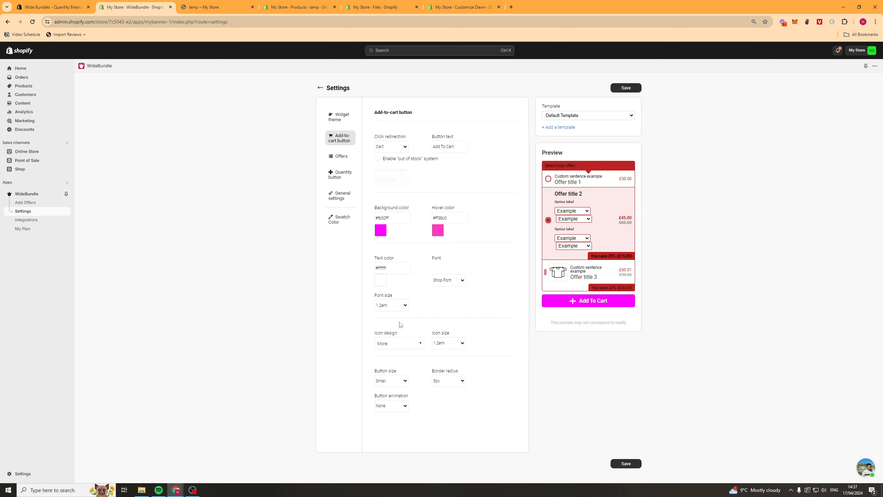
Change the add-to-cart button text to "Grab This Now", leaving the out of stock system disabled.
{"action": "left_click", "coordinate": [378, 158]}
{"action": "left_click", "coordinate": [378, 158]}
{"action": "key", "text": "shift+Tab"}
{"action": "type", "text": "Gr"}
{"action": "left_click", "coordinate": [485, 163]}
Review the offers' text and design settings, and preview the quantity button before disabling it again.
{"action": "left_click", "coordinate": [339, 156]}
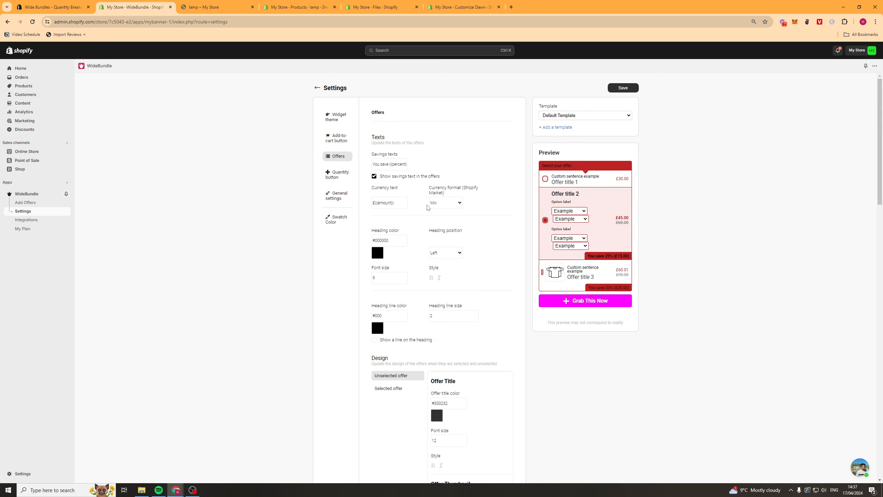
{"action": "scroll", "coordinate": [400, 215], "scroll_direction": "down", "scroll_amount": 15}
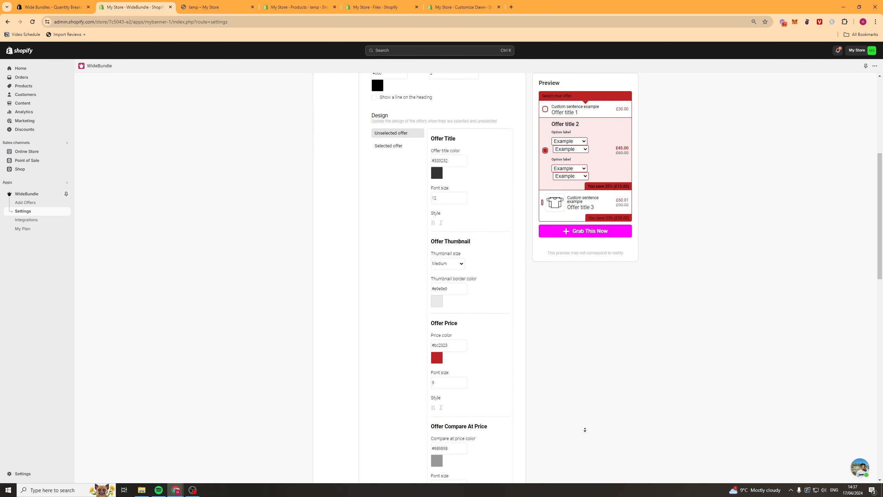
{"action": "scroll", "coordinate": [547, 359], "scroll_direction": "up", "scroll_amount": 20}
{"action": "scroll", "coordinate": [460, 192], "scroll_direction": "down", "scroll_amount": 20}
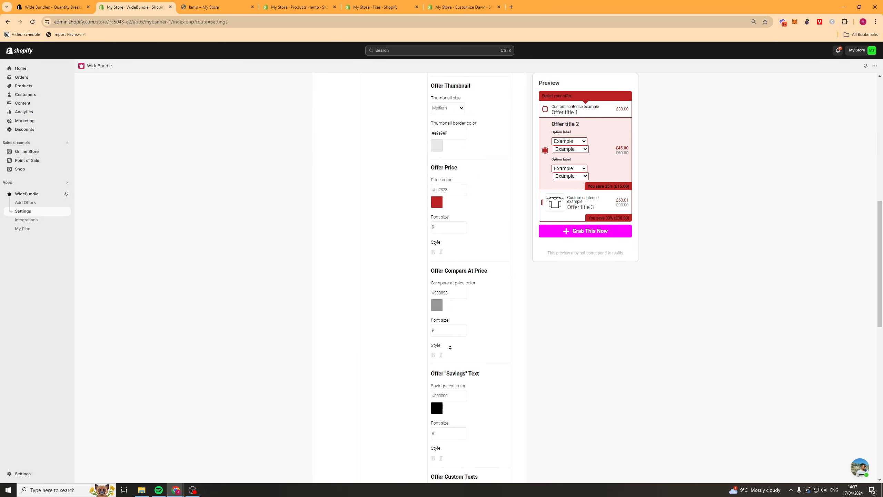
{"action": "scroll", "coordinate": [594, 414], "scroll_direction": "up", "scroll_amount": 20}
{"action": "left_click", "coordinate": [333, 172]}
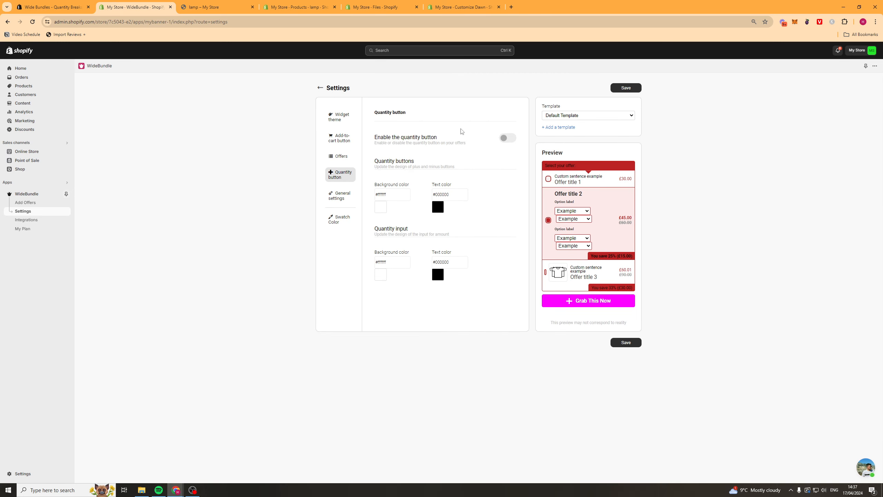
{"action": "left_click", "coordinate": [509, 139]}
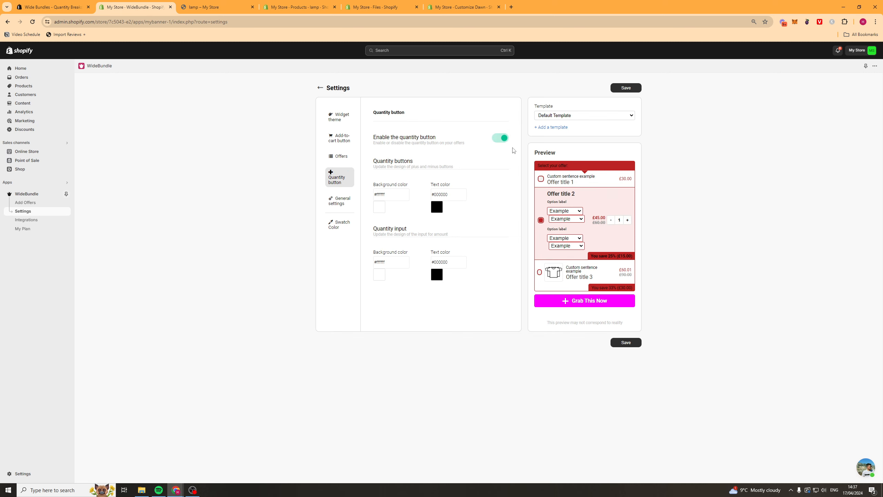
{"action": "left_click", "coordinate": [503, 139]}
Try a comma as price decimal separator and right-to-left text direction in the general settings, restoring the dot and left-to-right options.
{"action": "left_click", "coordinate": [336, 199]}
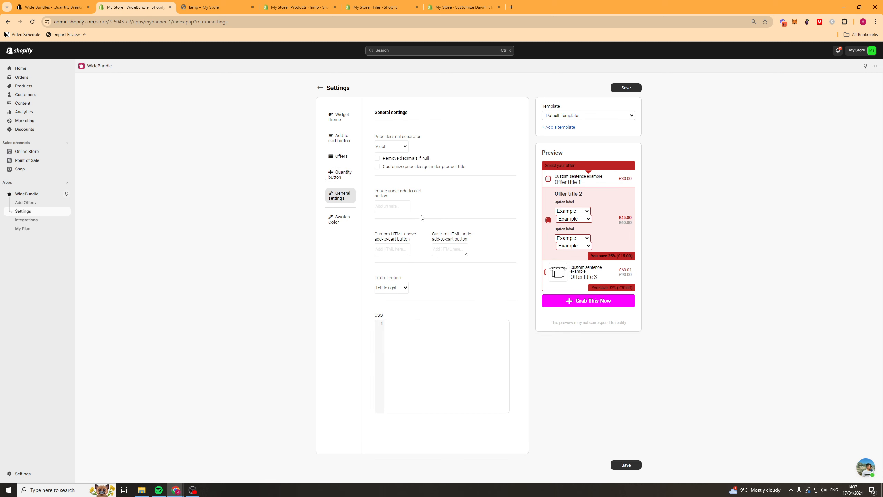
{"action": "left_click", "coordinate": [401, 147]}
{"action": "left_click", "coordinate": [398, 160]}
{"action": "left_click", "coordinate": [401, 149]}
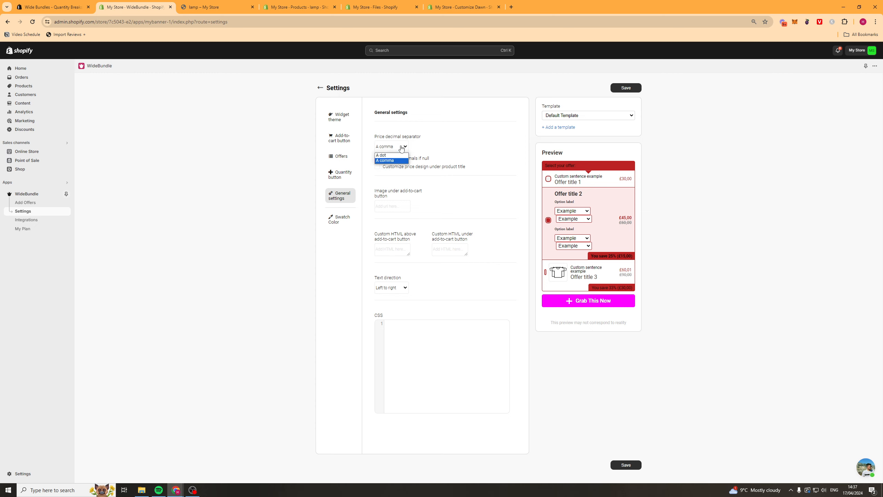
{"action": "left_click", "coordinate": [382, 155]}
{"action": "left_click", "coordinate": [418, 325]}
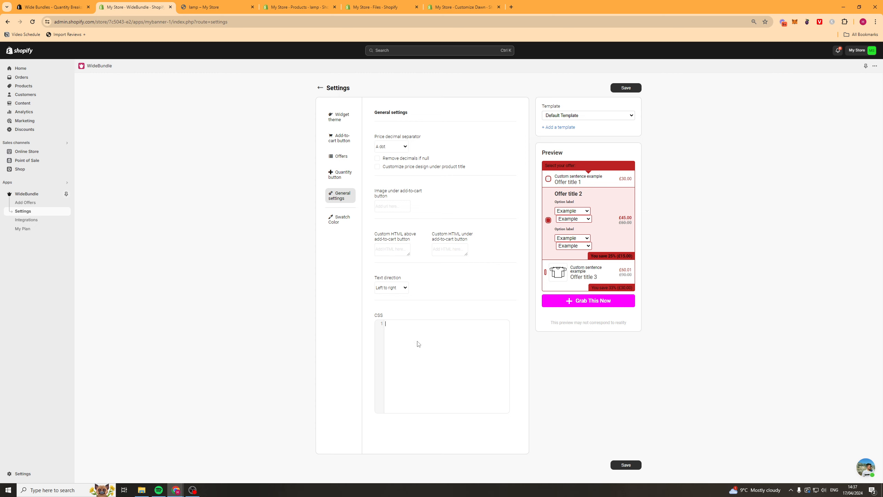
{"action": "left_click", "coordinate": [398, 288]}
{"action": "left_click", "coordinate": [399, 302]}
{"action": "left_click", "coordinate": [399, 289]}
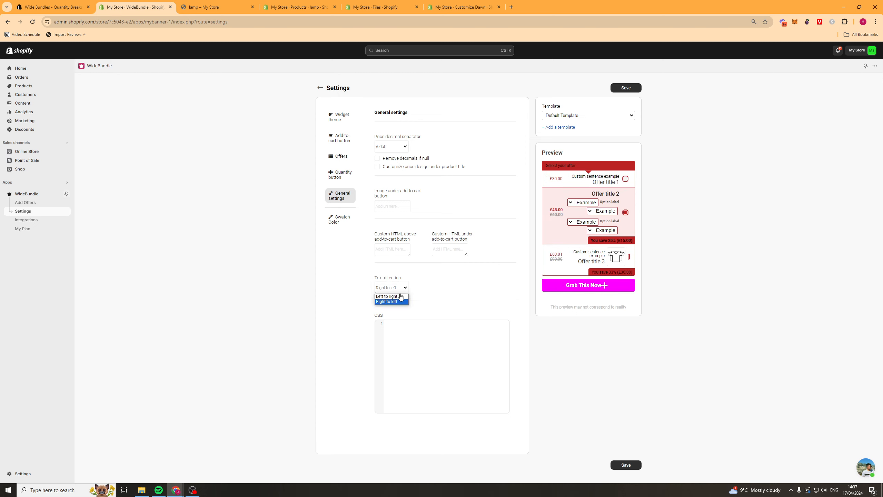
{"action": "left_click", "coordinate": [398, 296]}
Look at the color swatches section, save the widget settings and refresh the lamp's storefront page.
{"action": "left_click", "coordinate": [341, 217]}
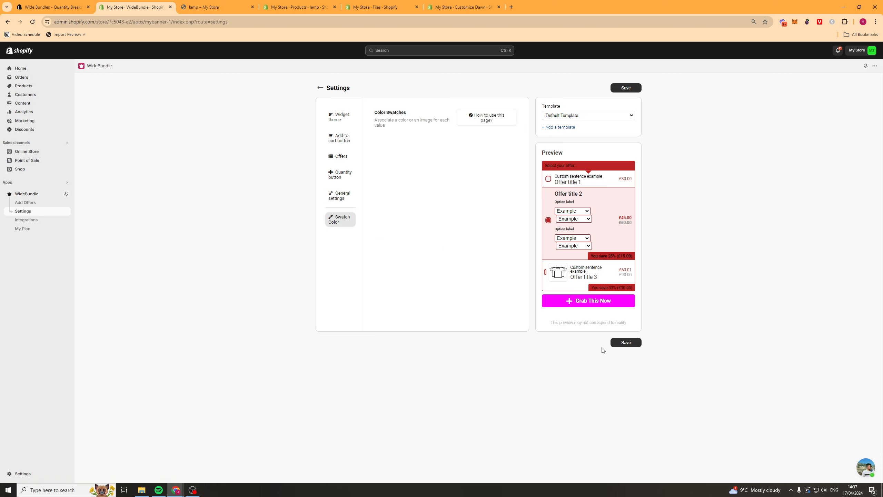
{"action": "left_click", "coordinate": [626, 343]}
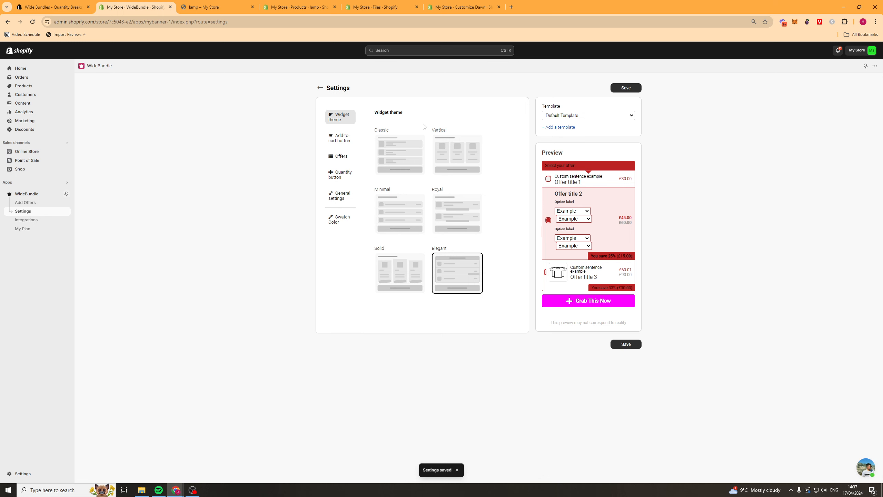
{"action": "left_click", "coordinate": [208, 7]}
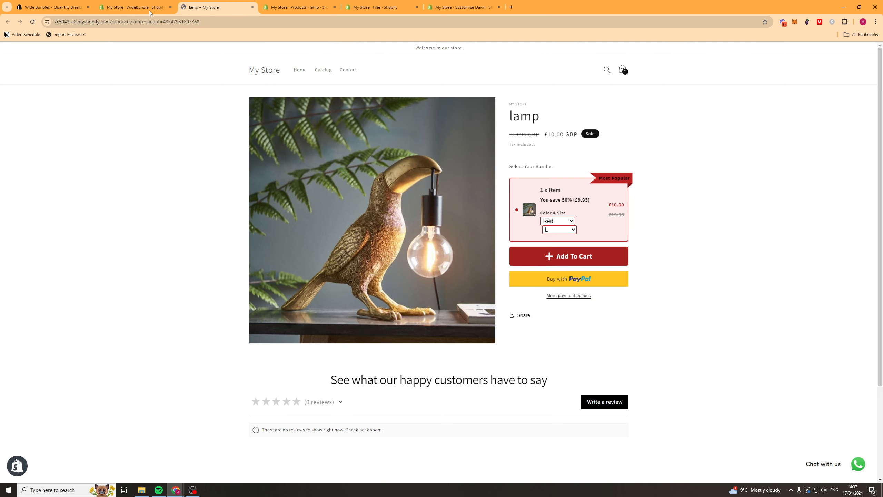
{"action": "left_click", "coordinate": [32, 22]}
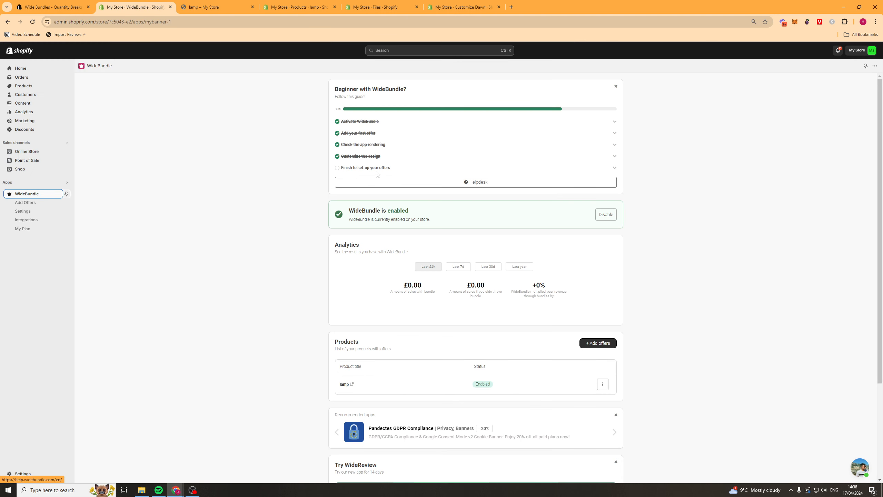
Open the tutorials linked in the guide's "Finish to set up your offers" task and return to the WideBundle dashboard.
{"action": "left_click", "coordinate": [372, 169]}
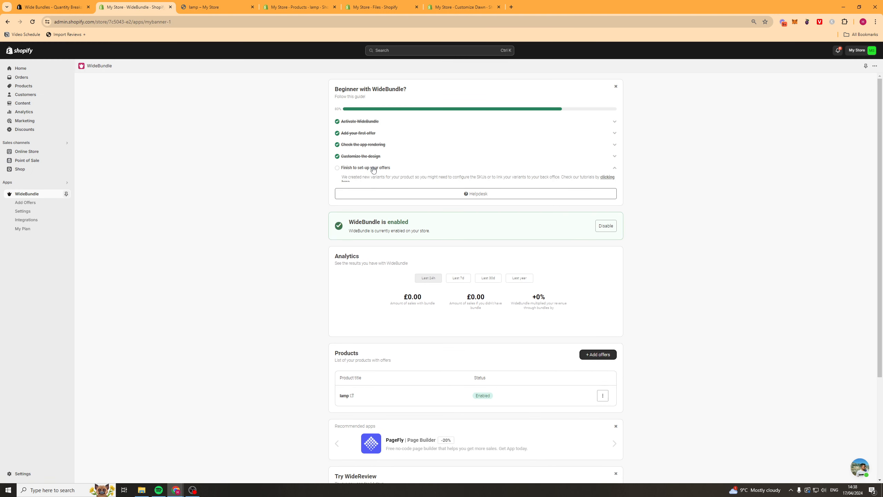
{"action": "left_click", "coordinate": [608, 178]}
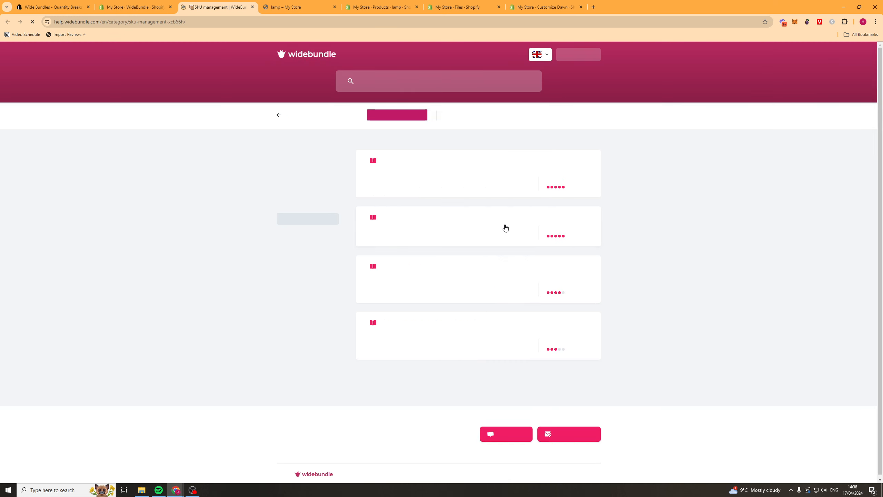
{"action": "key", "text": "ctrl+shift+Tab"}
Look over the dashboard's analytics and products list, the supported integrations and the available WideBundle plans.
{"action": "scroll", "coordinate": [613, 320], "scroll_direction": "down", "scroll_amount": 1}
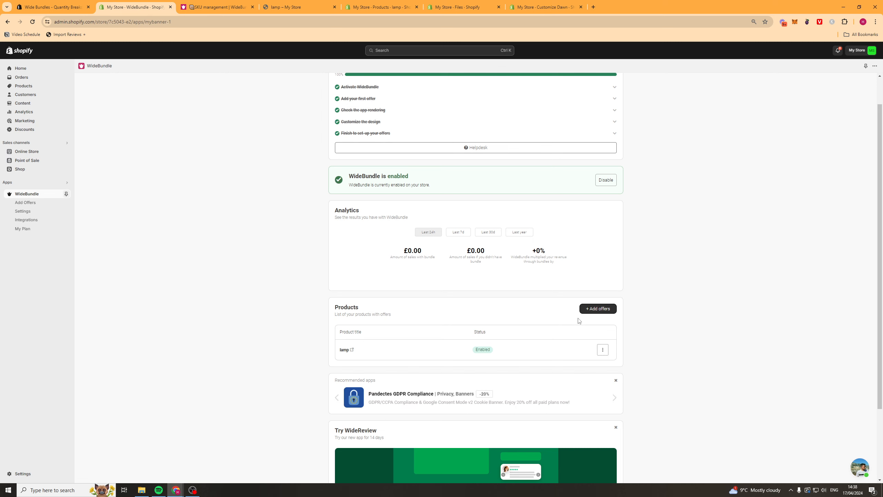
{"action": "scroll", "coordinate": [580, 287], "scroll_direction": "down", "scroll_amount": 2}
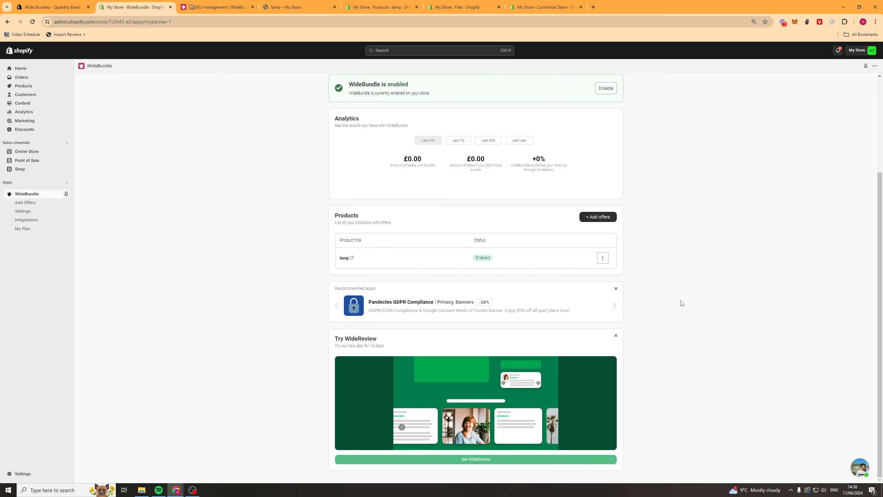
{"action": "scroll", "coordinate": [680, 305], "scroll_direction": "up", "scroll_amount": 2}
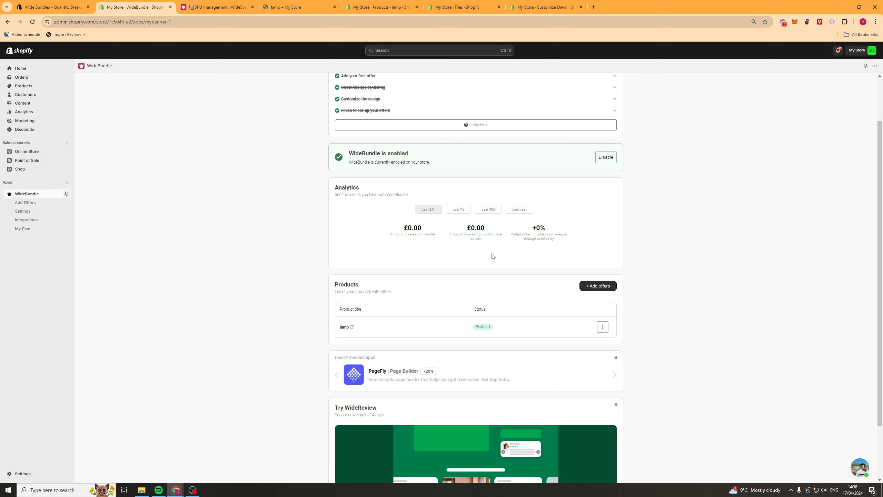
{"action": "left_click", "coordinate": [44, 220]}
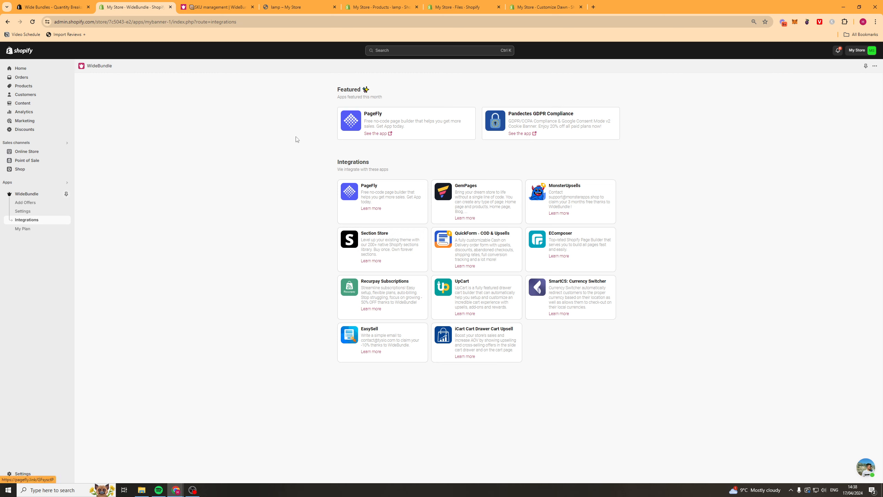
{"action": "left_click", "coordinate": [22, 229]}
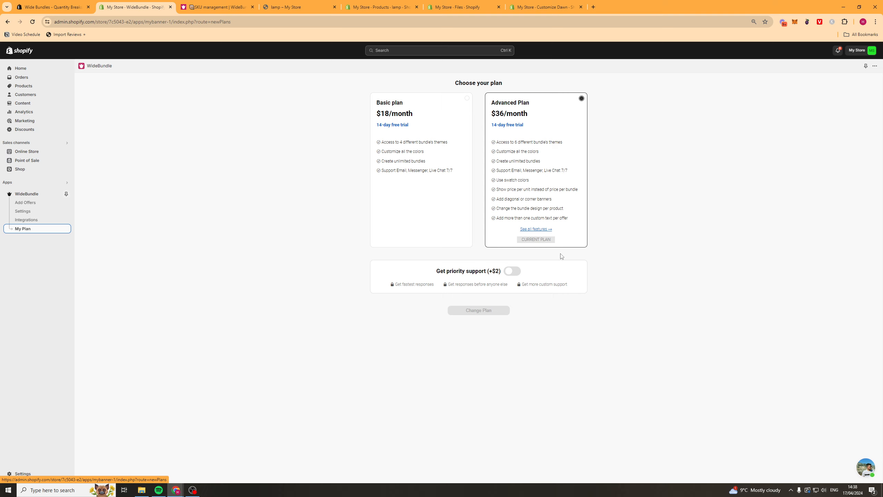
Open the Dawn theme in the theme editor and bring up the lamp's product page.
{"action": "left_click", "coordinate": [27, 152]}
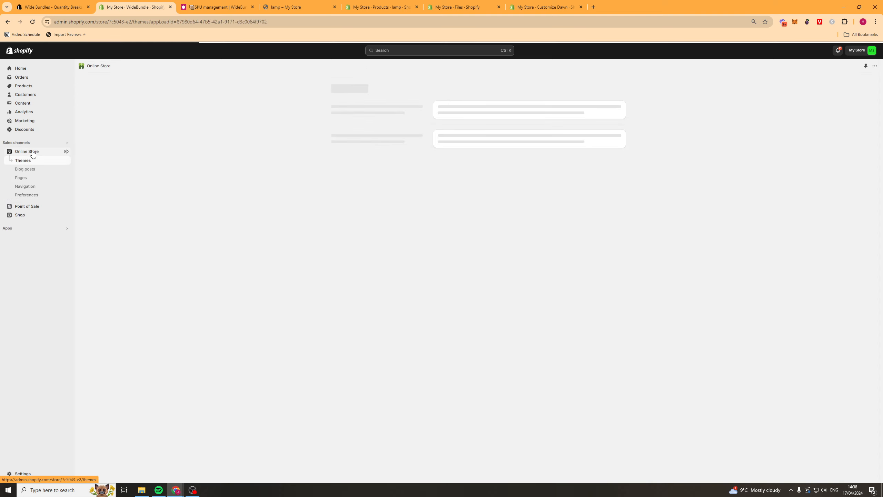
{"action": "left_click", "coordinate": [604, 225]}
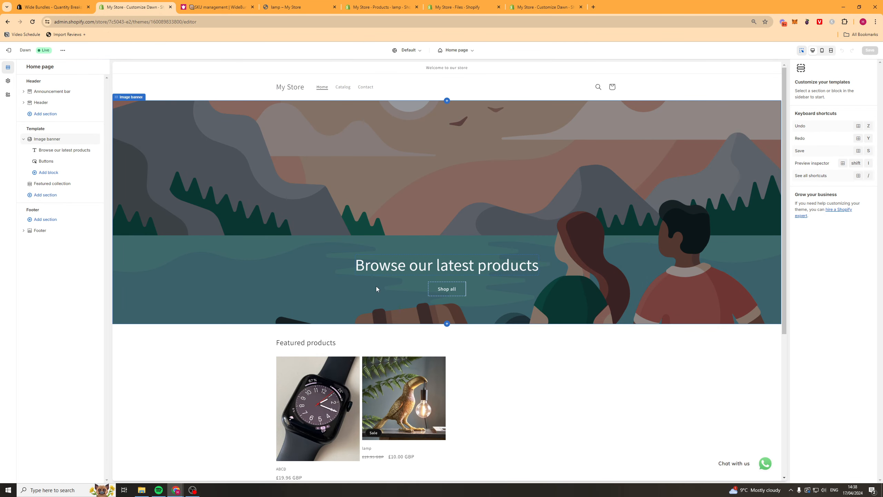
{"action": "left_click", "coordinate": [401, 411]}
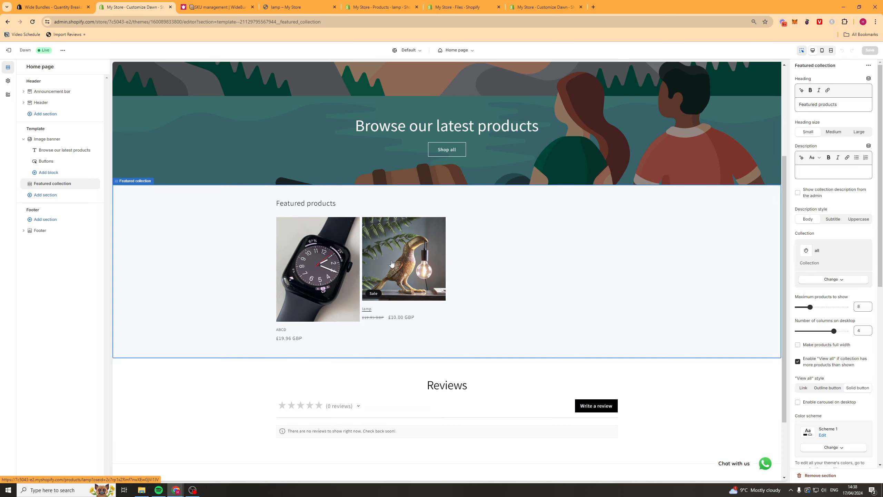
{"action": "left_click", "coordinate": [392, 263]}
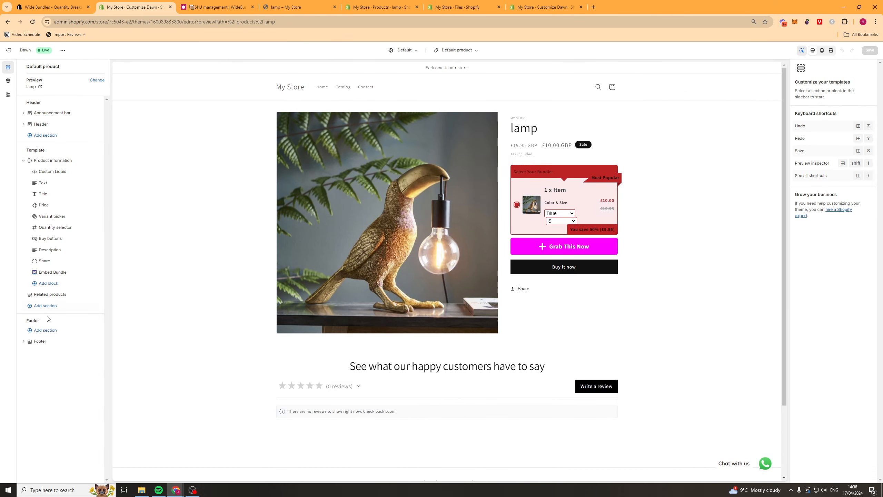
Browse the full list of app blocks that can be added to the Product information section, without adding one.
{"action": "left_click", "coordinate": [56, 282]}
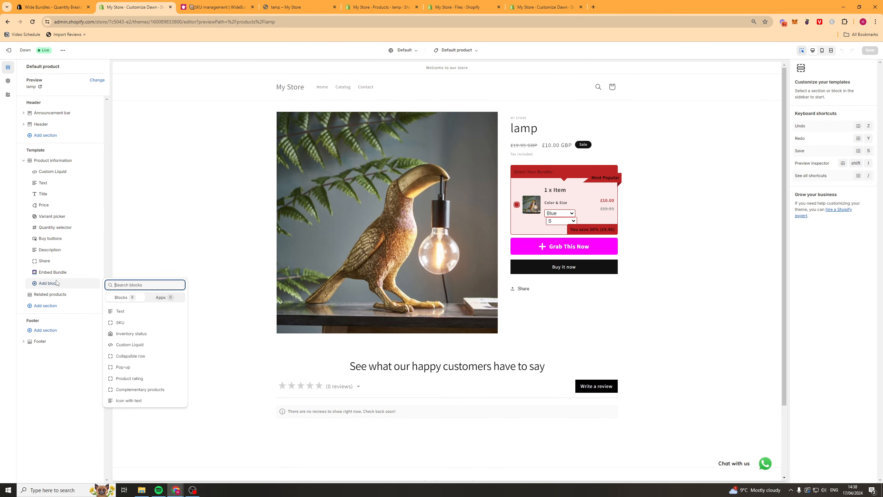
{"action": "left_click", "coordinate": [159, 297]}
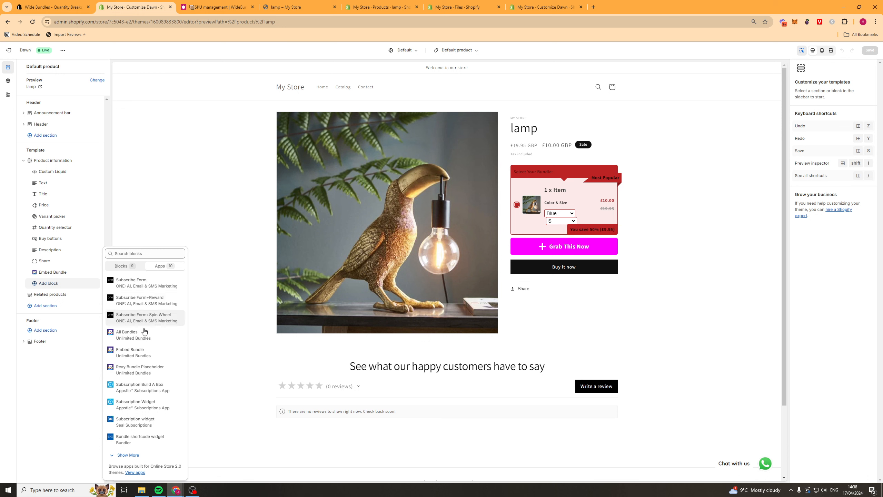
{"action": "left_click", "coordinate": [124, 455]}
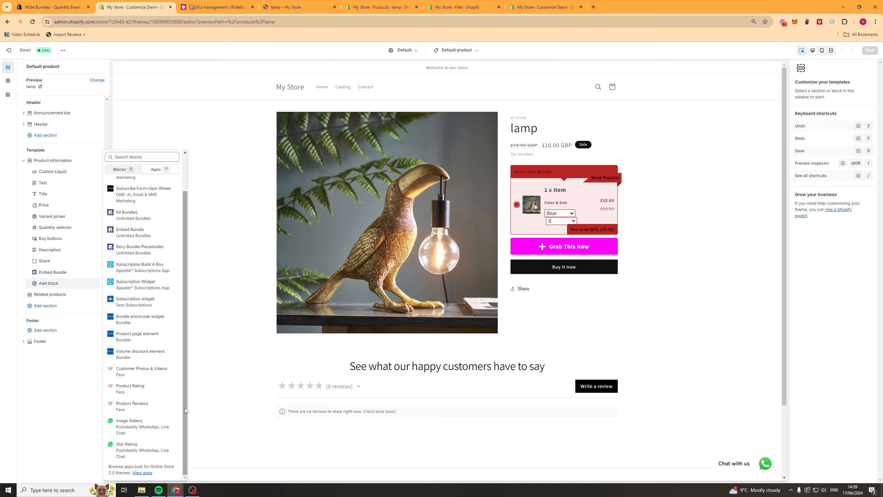
{"action": "scroll", "coordinate": [146, 271], "scroll_direction": "up", "scroll_amount": 1}
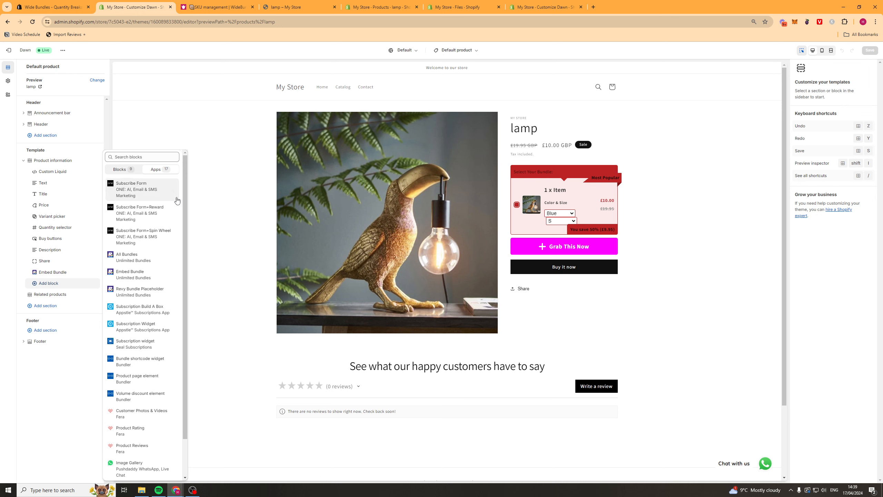
{"action": "left_click_drag", "start_coordinate": [184, 197], "coordinate": [183, 224]}
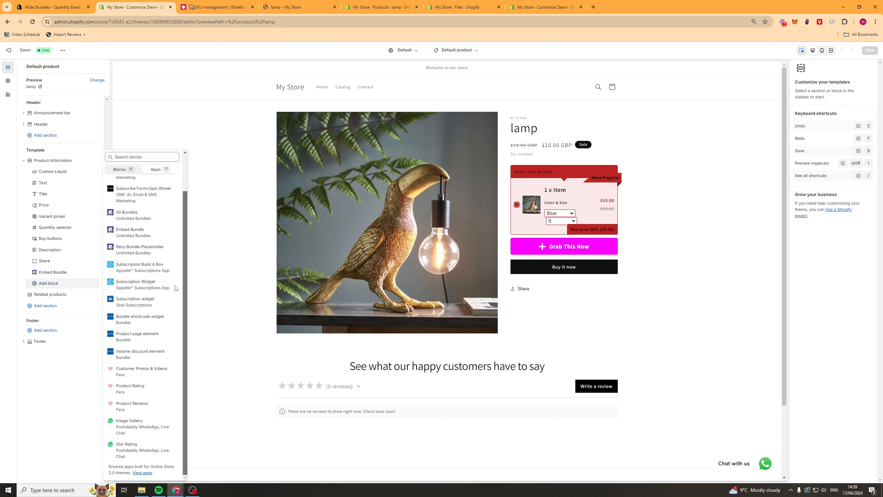
{"action": "scroll", "coordinate": [164, 331], "scroll_direction": "up", "scroll_amount": 1}
{"action": "left_click", "coordinate": [57, 405]}
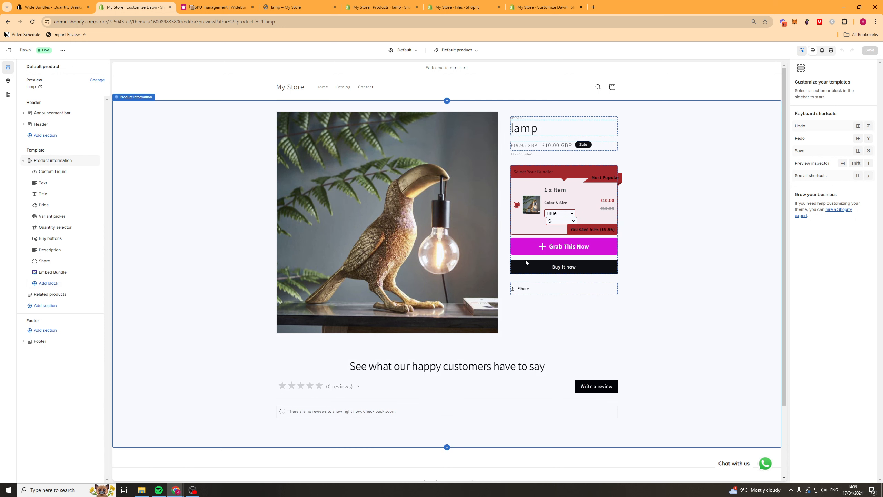
Turn off the dynamic checkout buttons and the gift card recipient information form in the lamp page's Buy buttons block.
{"action": "left_click", "coordinate": [565, 267]}
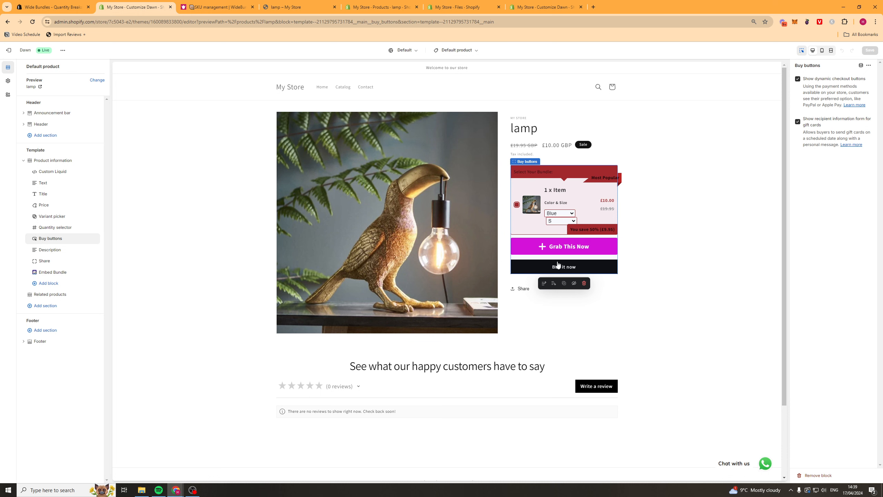
{"action": "left_click", "coordinate": [798, 80]}
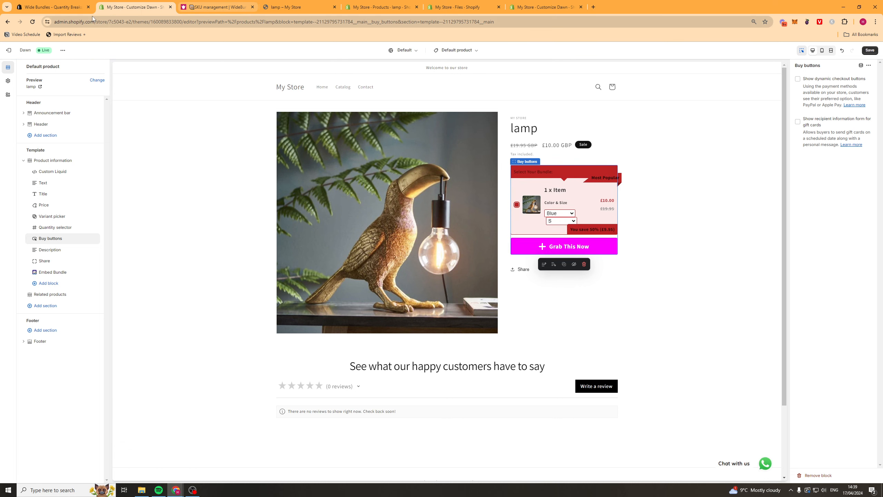
Switch to the Wide Bundles - Quantity Breaks listing in the Shopify App Store and look over its description and features.
{"action": "left_click", "coordinate": [53, 8]}
{"action": "left_click", "coordinate": [145, 8]}
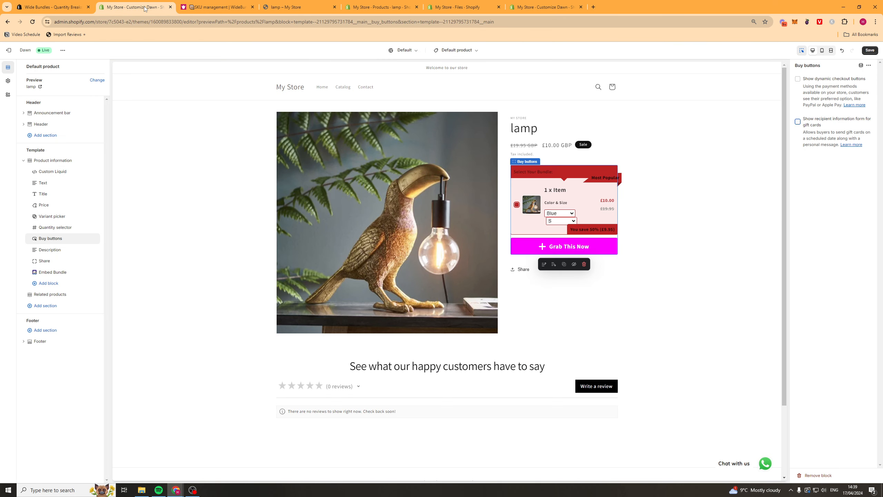
{"action": "left_click", "coordinate": [54, 9]}
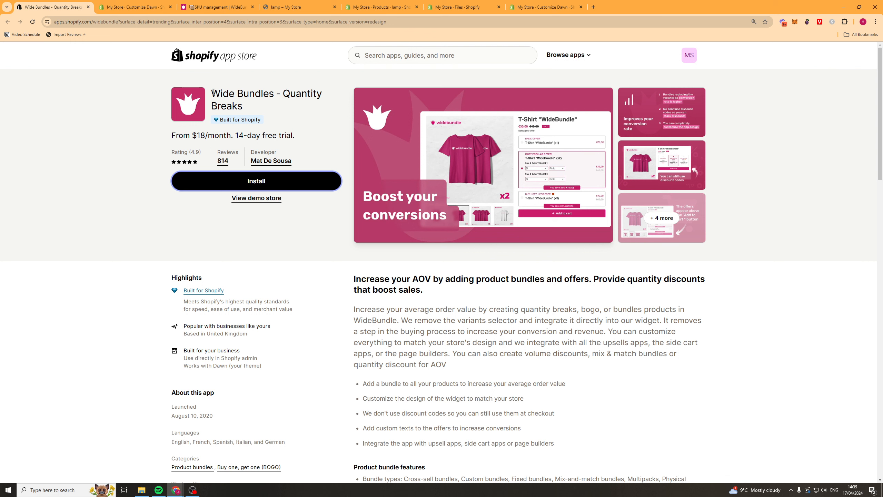
{"action": "left_click_drag", "start_coordinate": [213, 92], "coordinate": [276, 95]}
{"action": "left_click", "coordinate": [276, 95]}
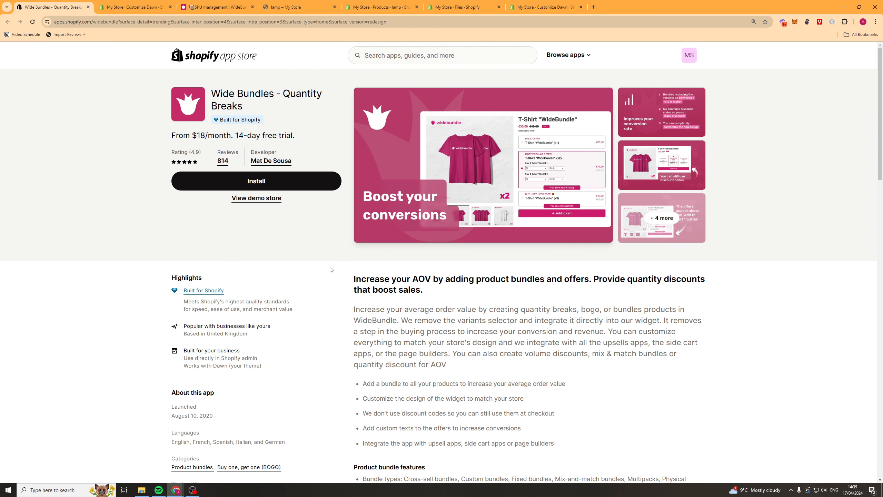
{"action": "scroll", "coordinate": [505, 283], "scroll_direction": "down", "scroll_amount": 5}
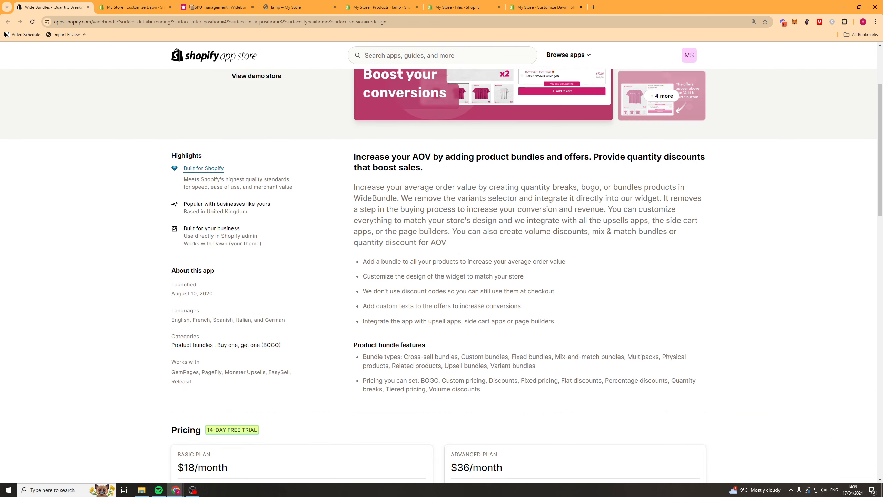
{"action": "scroll", "coordinate": [381, 188], "scroll_direction": "up", "scroll_amount": 5}
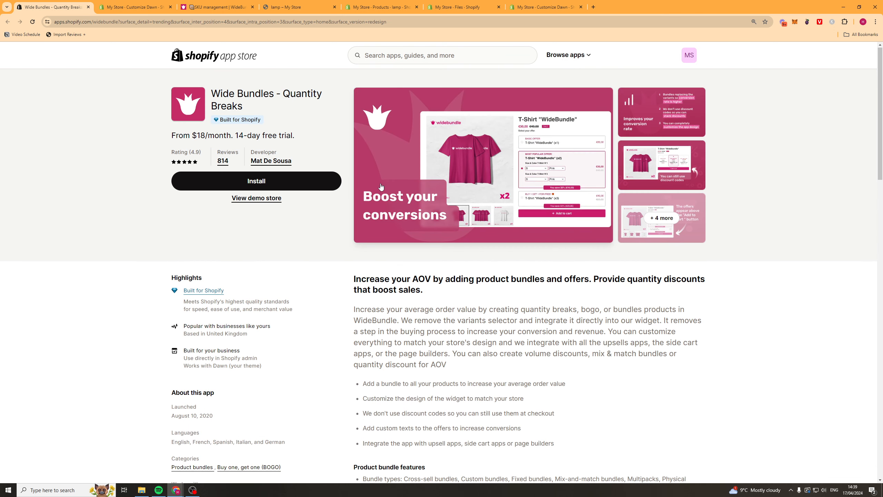